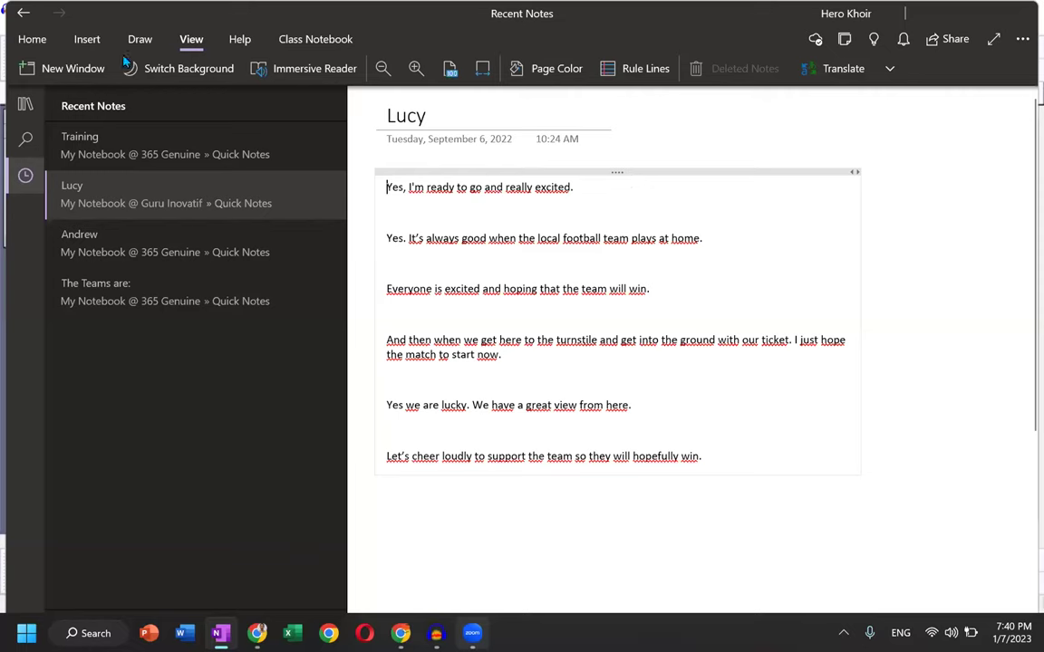
# Switch to Audacity and delete the silence after the recorded speech, from about 49.2 s to the clip's end
pyautogui.click(437, 633)
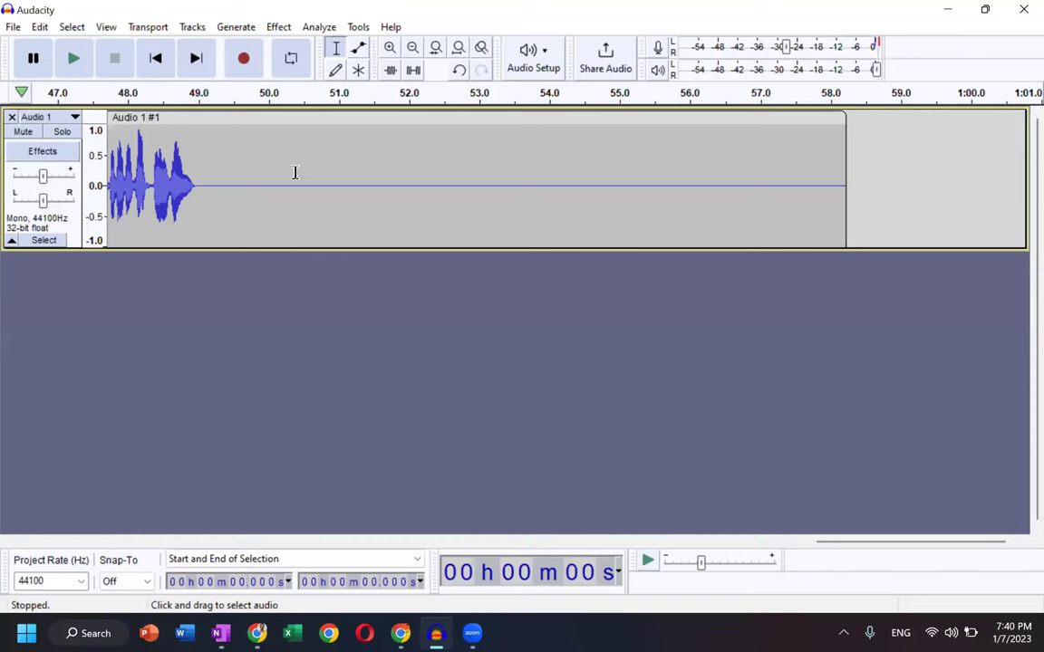
pyautogui.click(213, 155)
pyautogui.moveTo(841, 184); pyautogui.dragTo(849, 191)
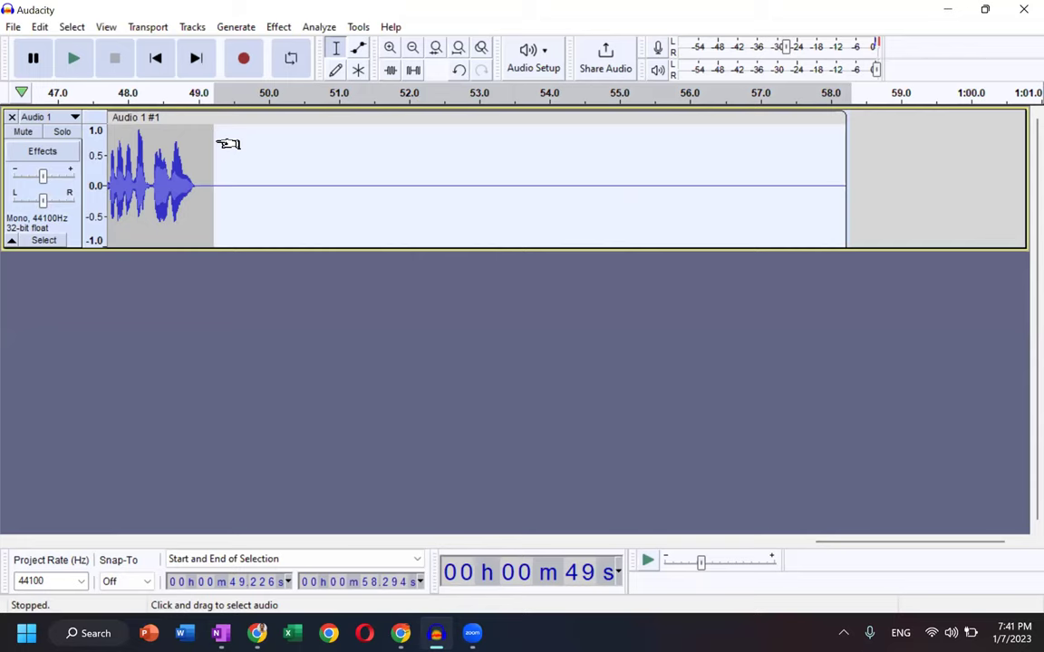
pyautogui.click(752, 520)
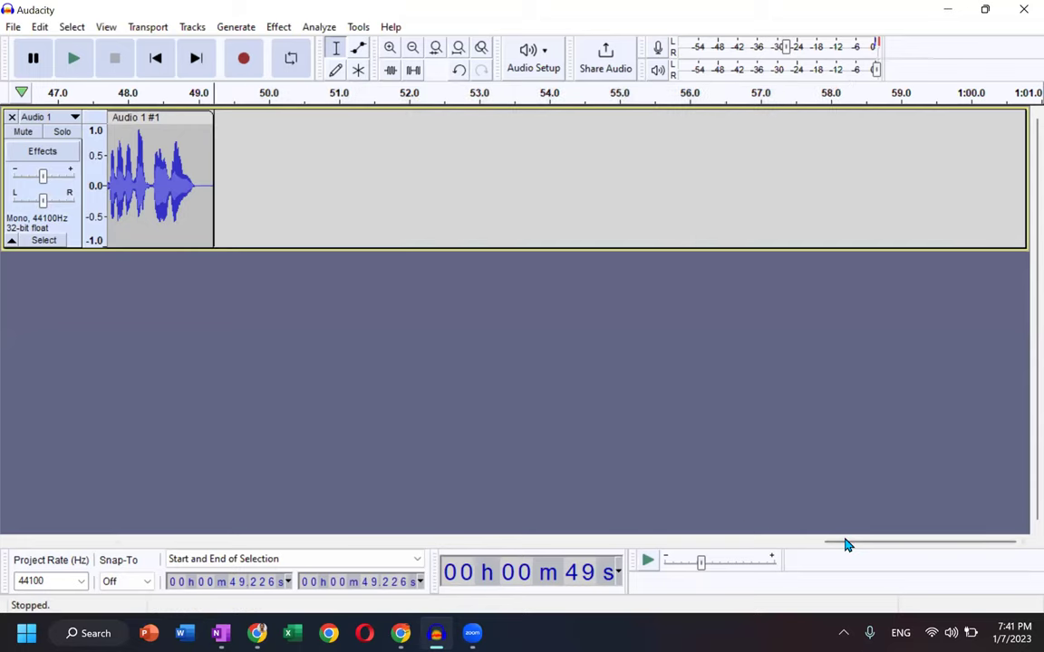
# Delete the silence before the first spoken line, from the track's start to about 18.7 s
pyautogui.moveTo(845, 542); pyautogui.dragTo(277, 605)
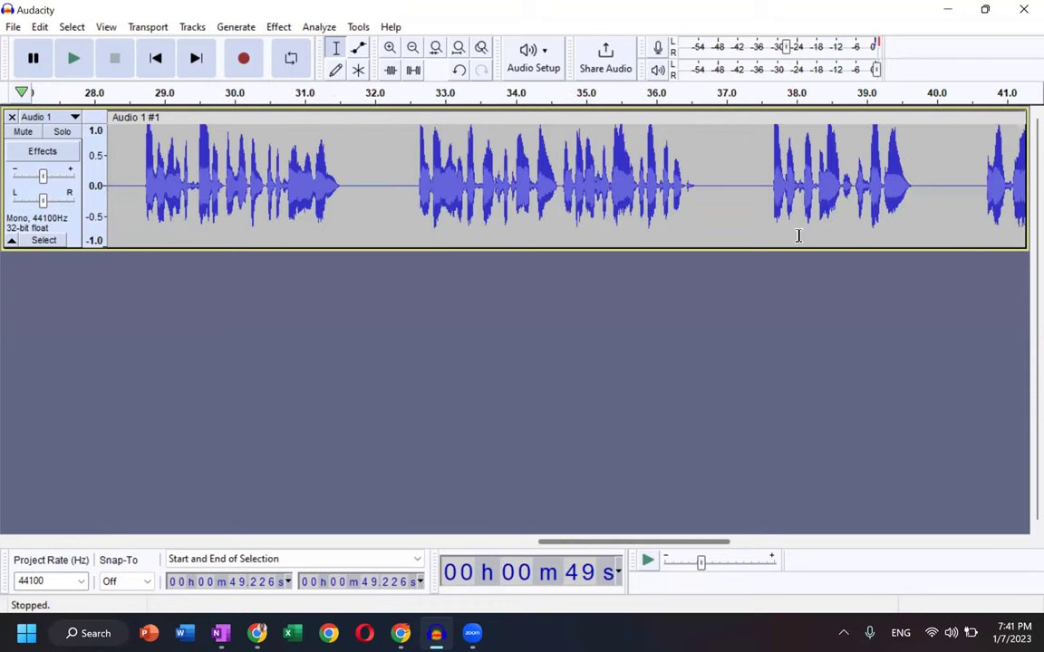
pyautogui.moveTo(794, 166); pyautogui.dragTo(80, 189)
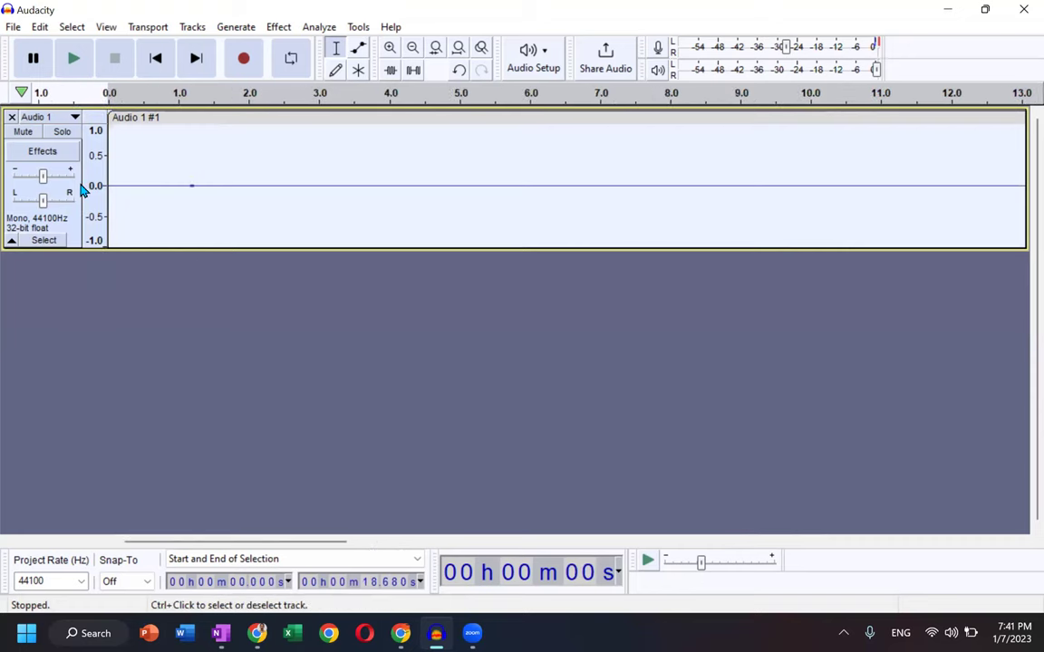
pyautogui.click(112, 135)
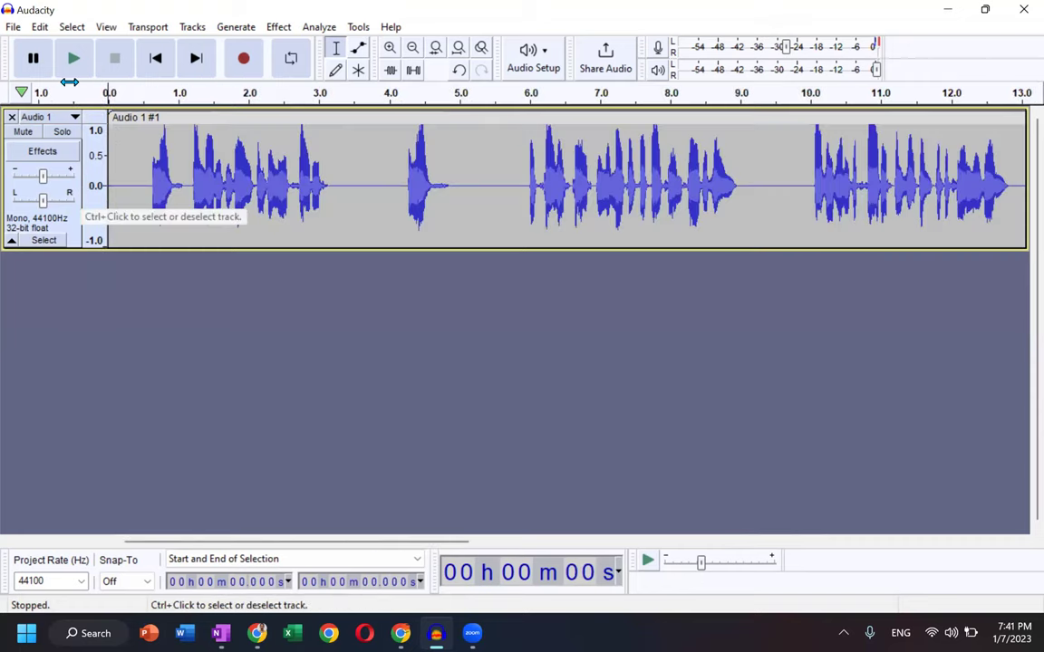
# Play the trimmed recording from near its start to check it, and stop the playback
pyautogui.click(118, 154)
pyautogui.click(74, 59)
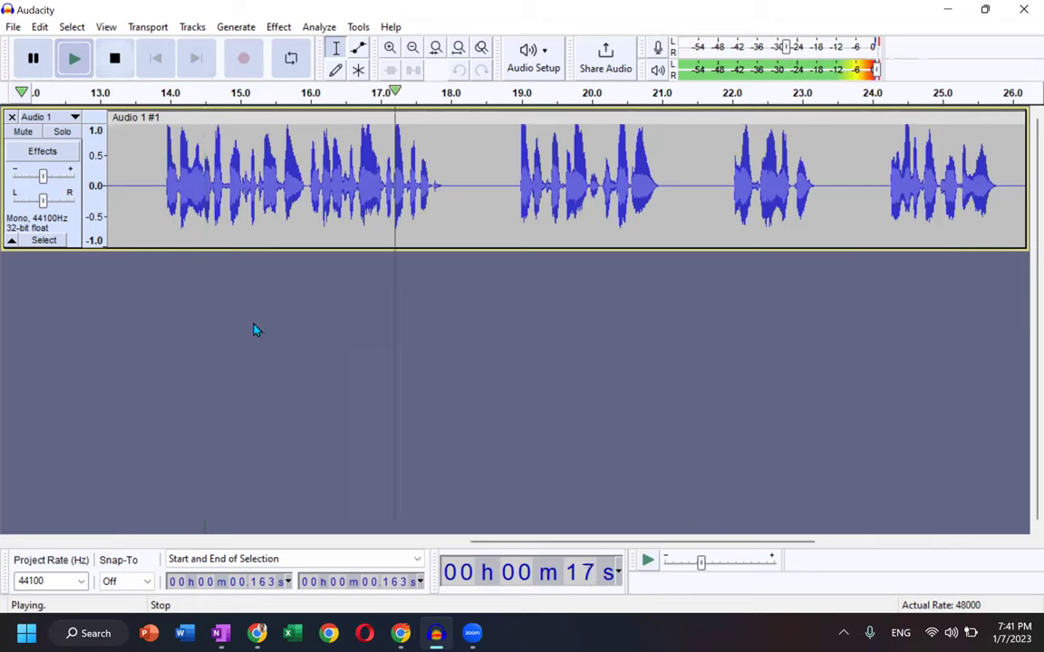
pyautogui.press('space')
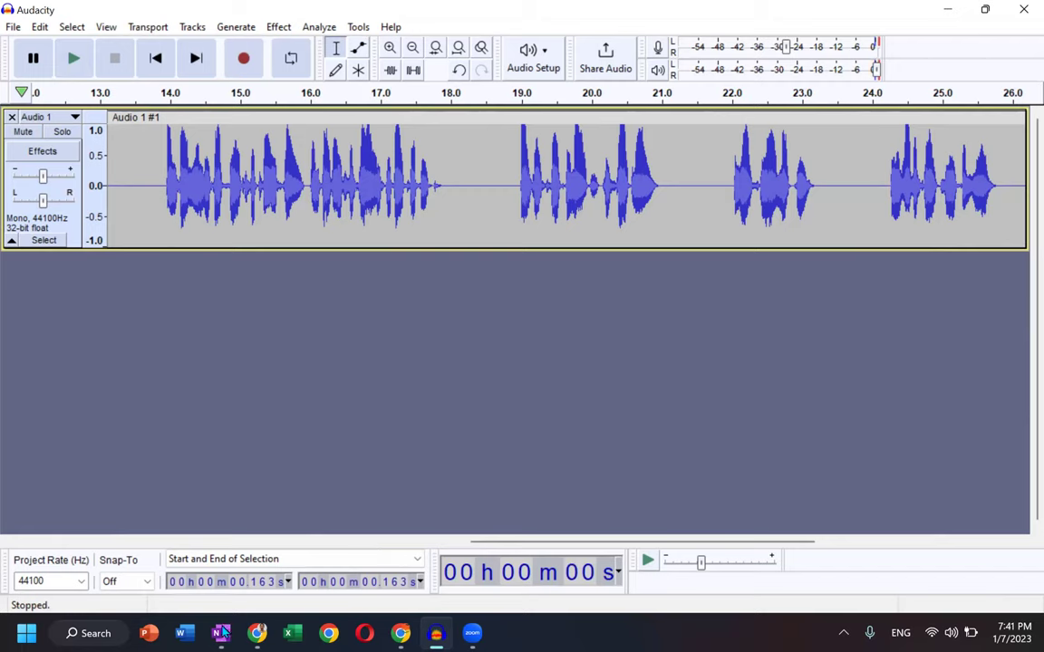
# Switch to OneNote and open the recent note that begins "Hi, how are you? Ready to go?"
pyautogui.hotkey('alt', 'Tab')
pyautogui.click(135, 246)
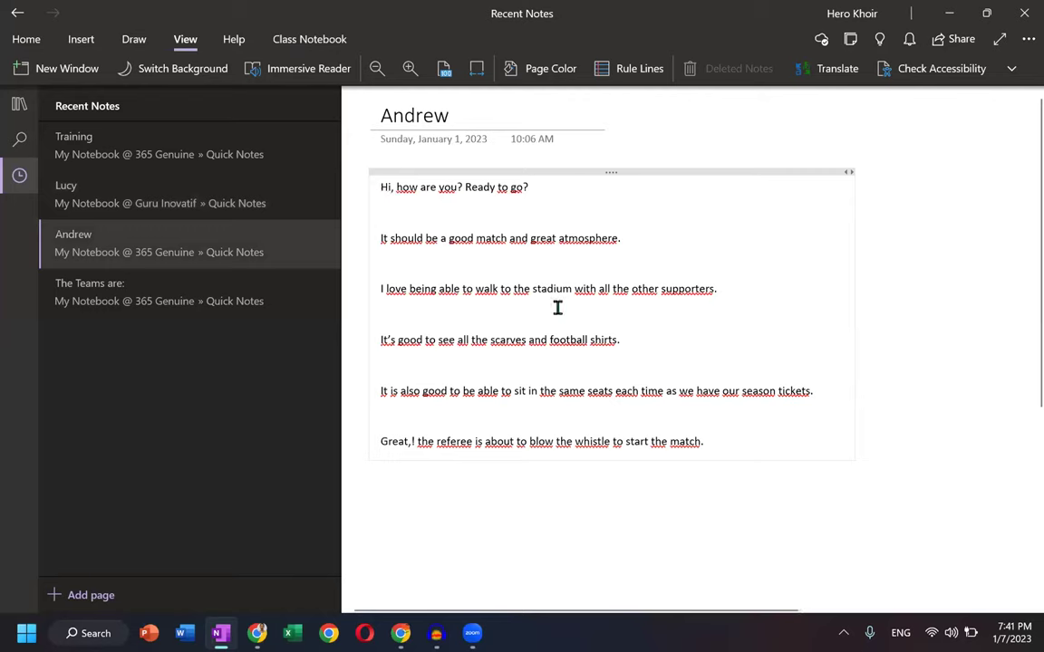
pyautogui.click(103, 252)
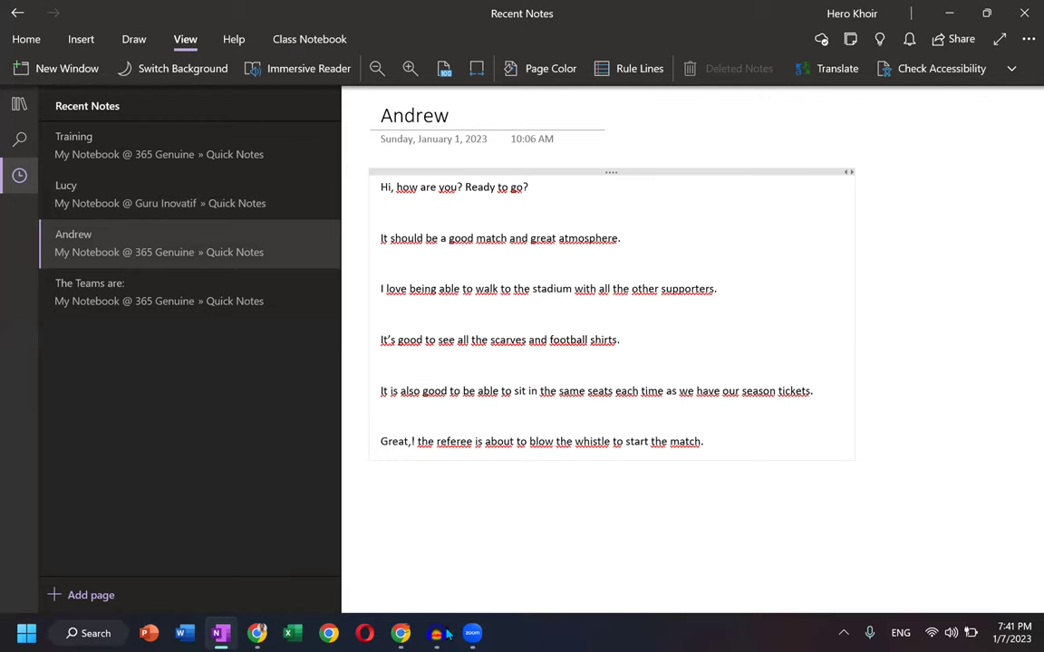
# Start a further recording on the existing Audacity track and return to the open note in OneNote
pyautogui.moveTo(437, 634)
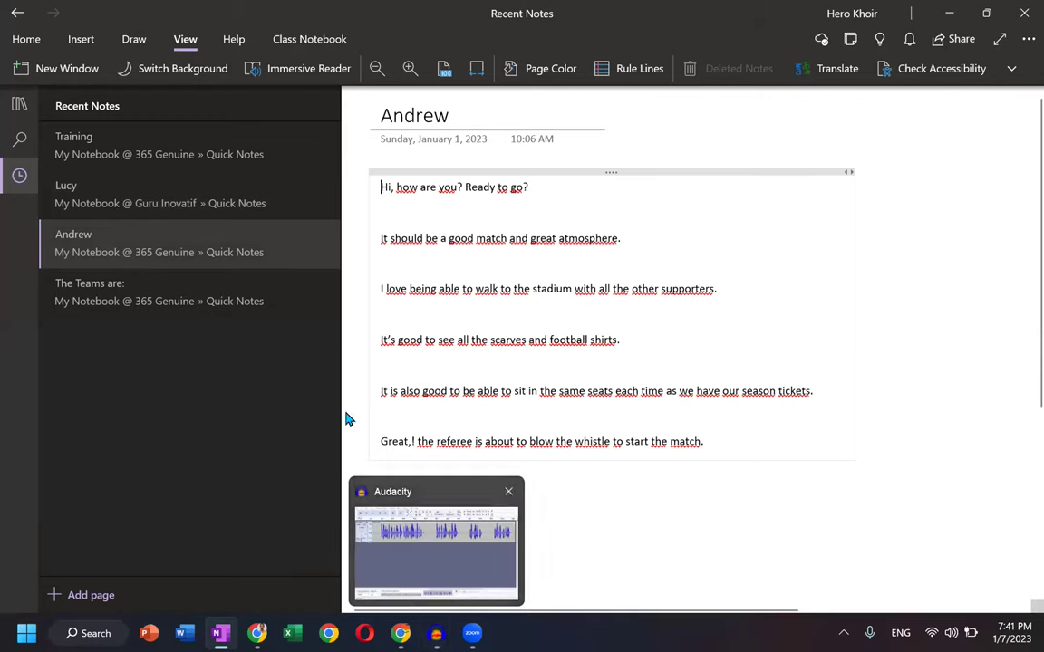
pyautogui.click(224, 633)
pyautogui.click(231, 632)
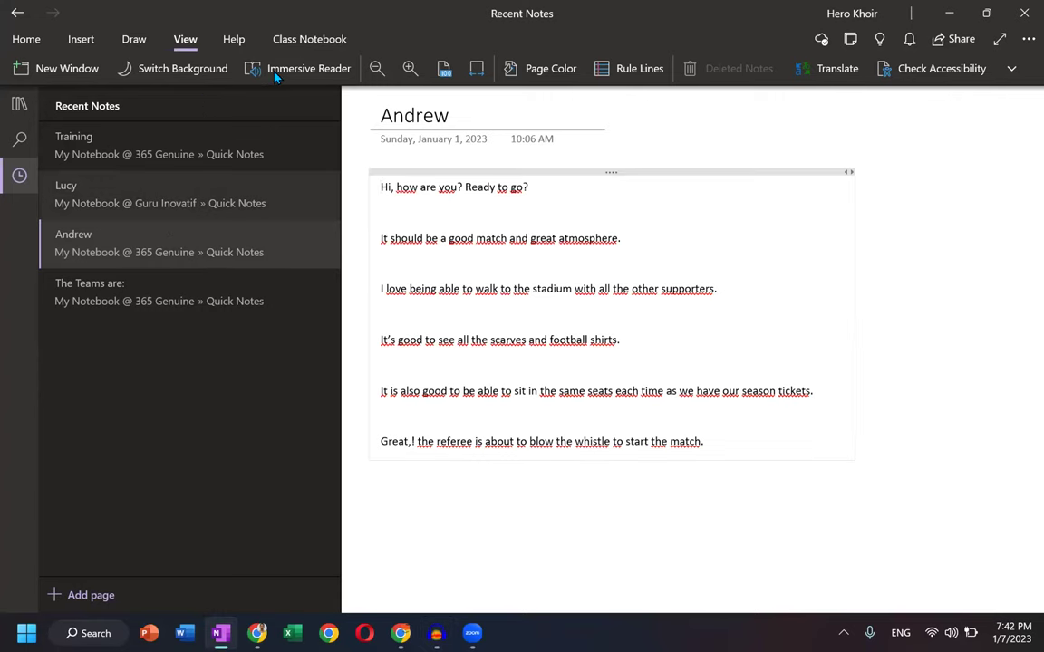
# Open the note in Immersive Reader and set the reading voice to Male
pyautogui.click(276, 76)
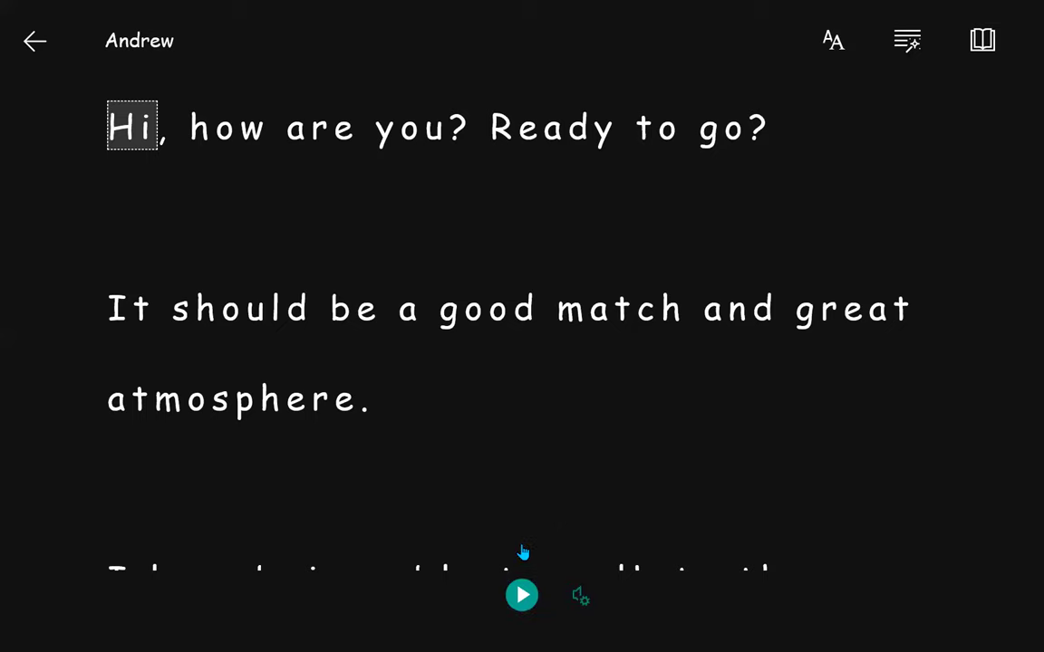
pyautogui.click(579, 596)
pyautogui.press('Down')
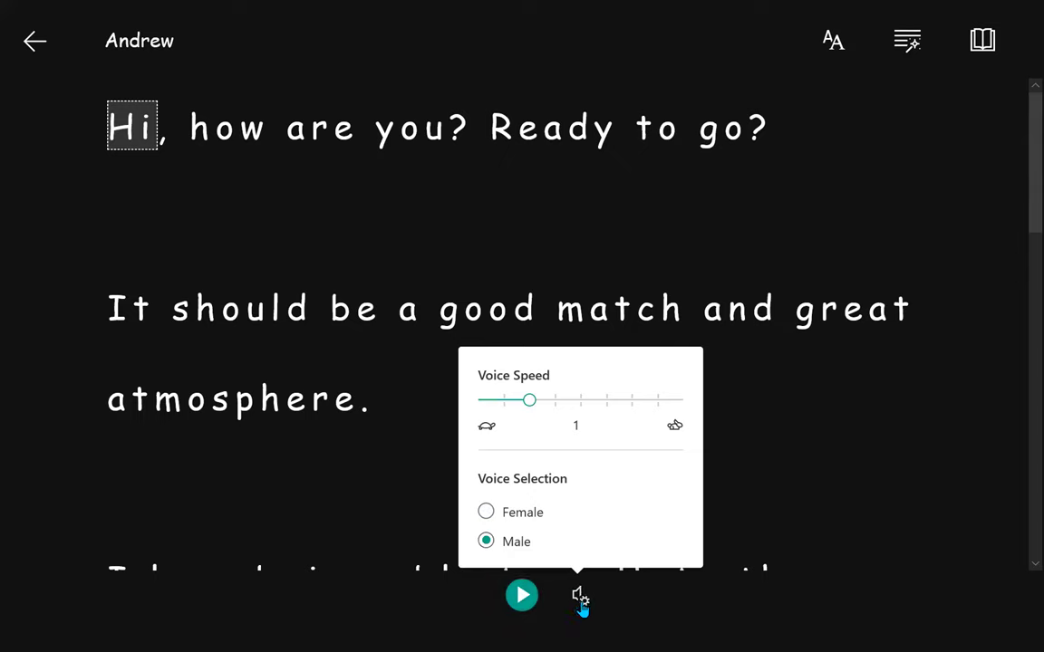
# Have Immersive Reader read the whole note aloud for the recording, and return to the note page
pyautogui.click(522, 596)
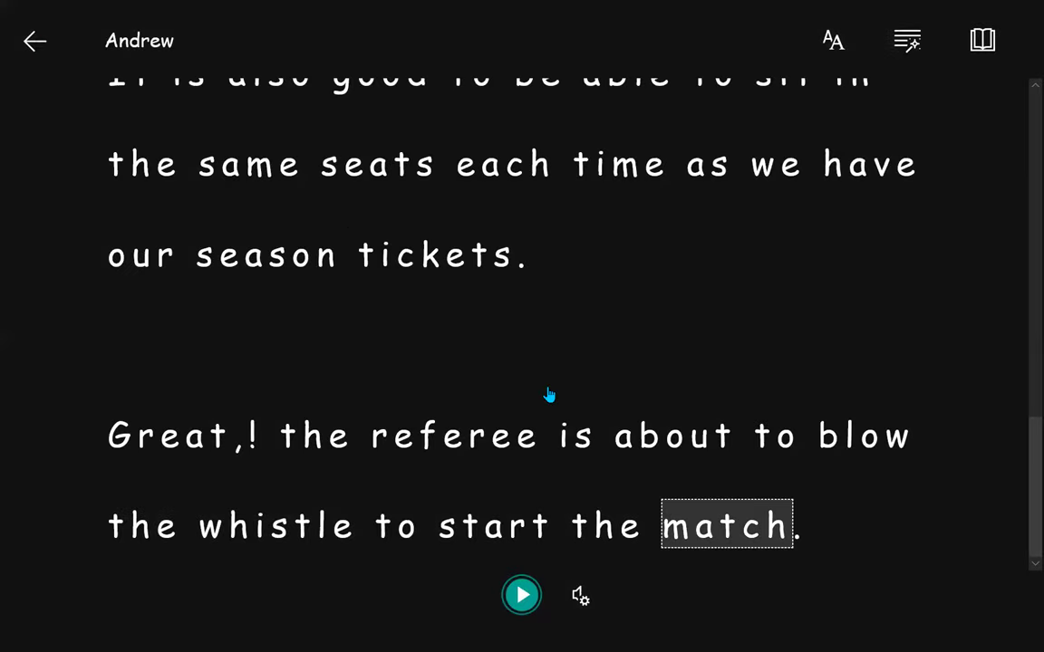
pyautogui.press('Escape')
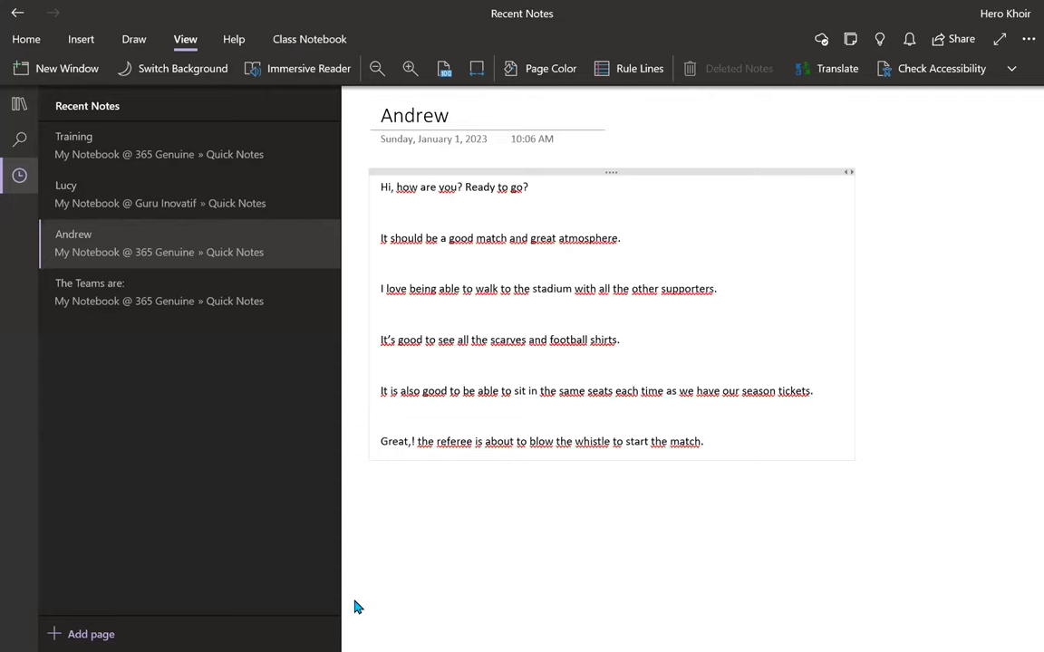
pyautogui.press('shift+super+Return')
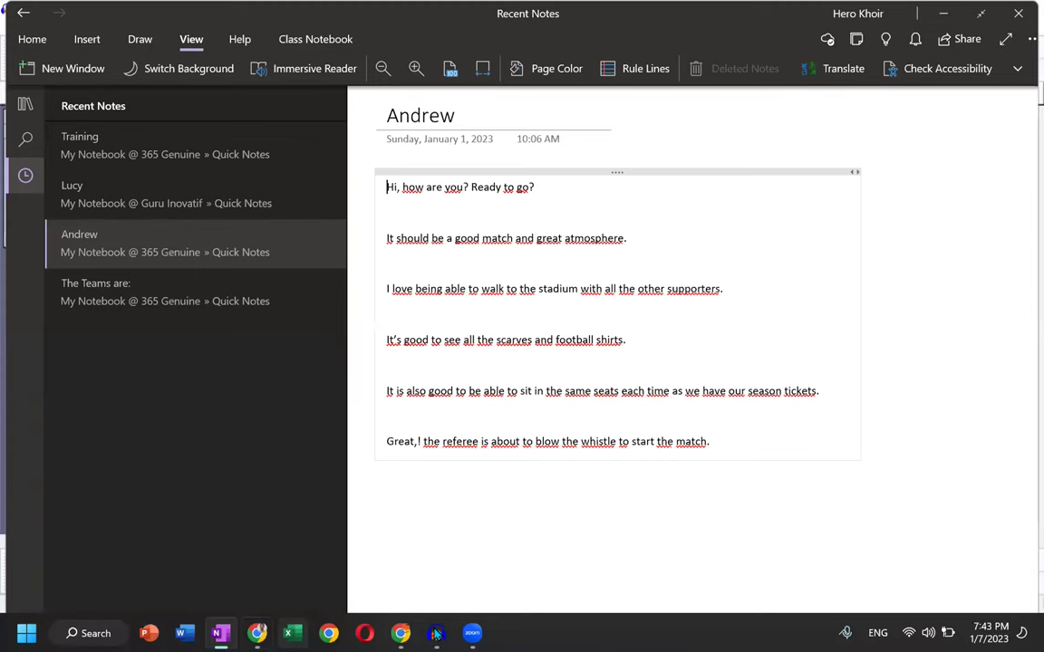
# Stop the recording in Audacity and delete the silence after the last line, from about 1:24.7 to the clip's end
pyautogui.click(436, 634)
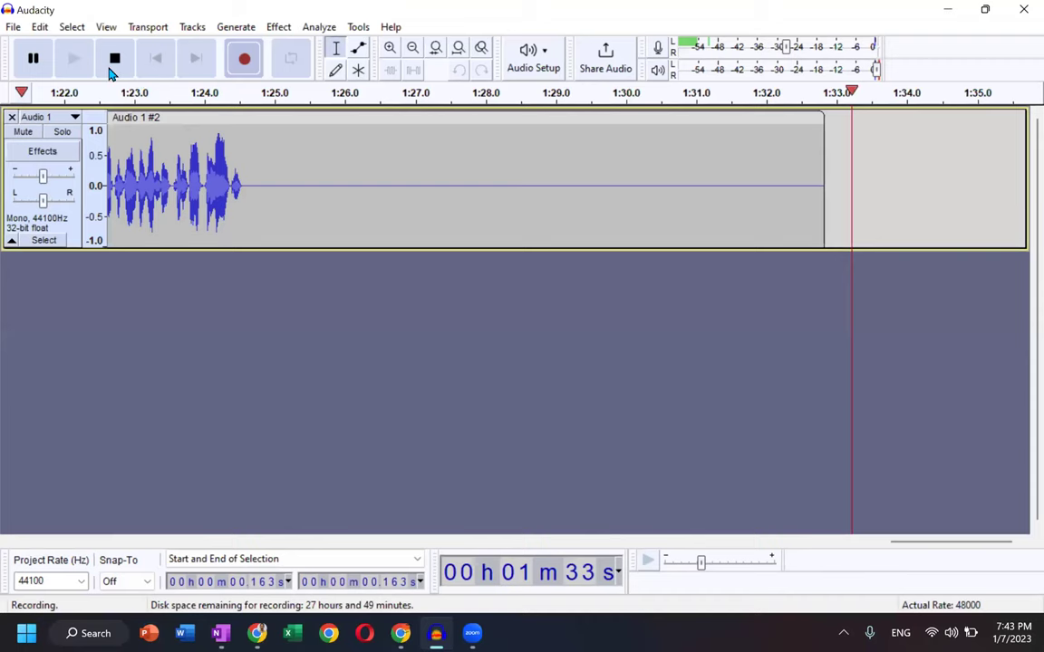
pyautogui.click(109, 73)
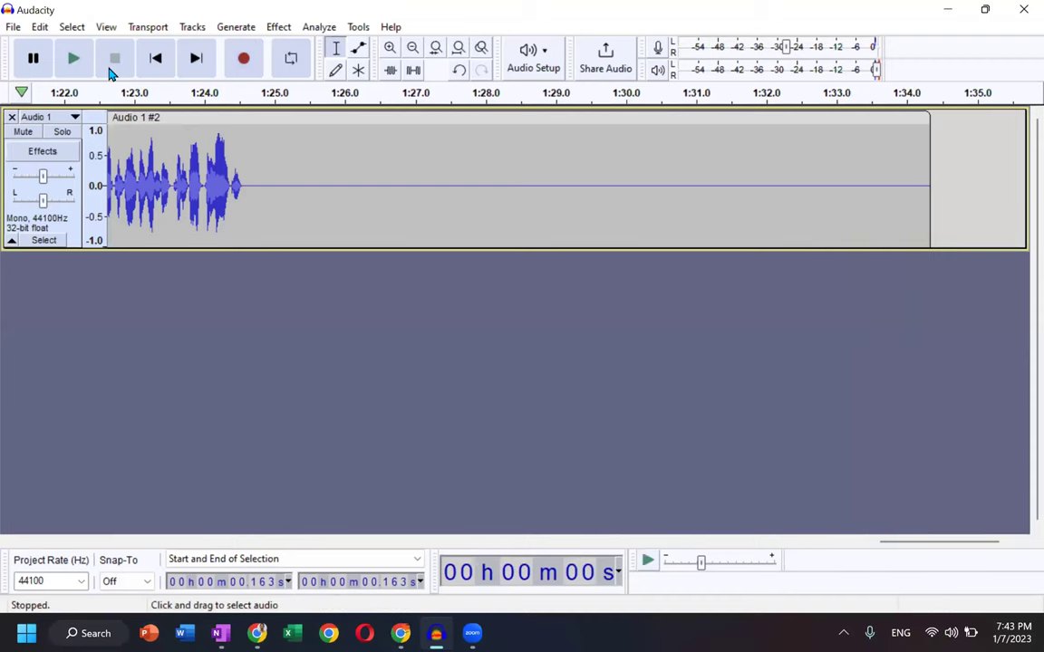
pyautogui.moveTo(254, 181); pyautogui.dragTo(937, 202)
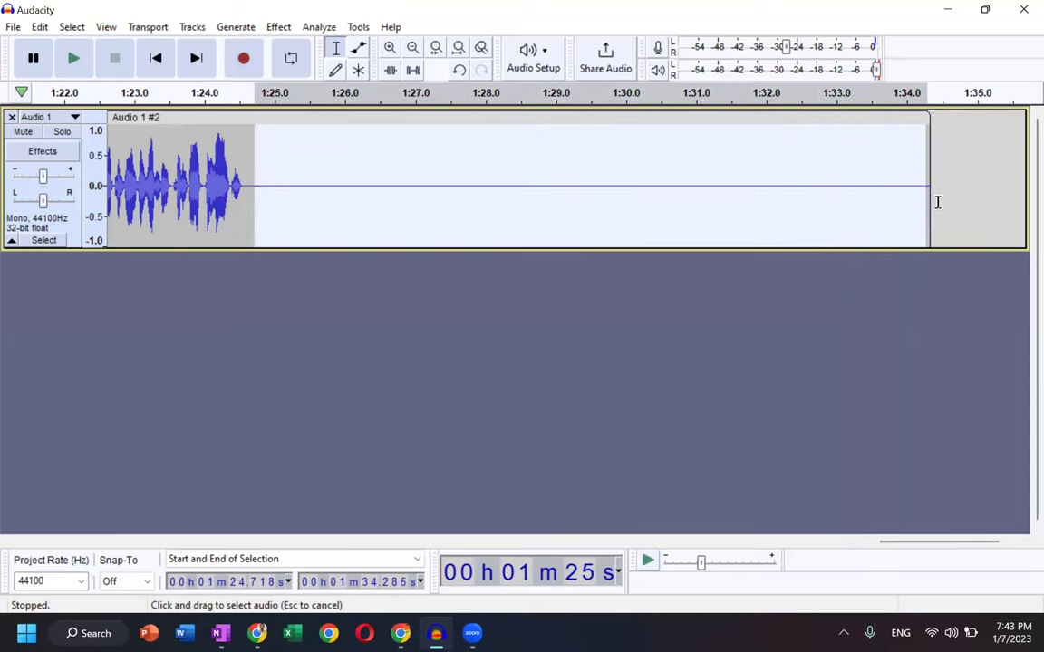
pyautogui.press('Delete')
# Delete silence before the second clip's speech, from about 42.6 s to 51.5 s
pyautogui.moveTo(638, 552); pyautogui.dragTo(33, 552)
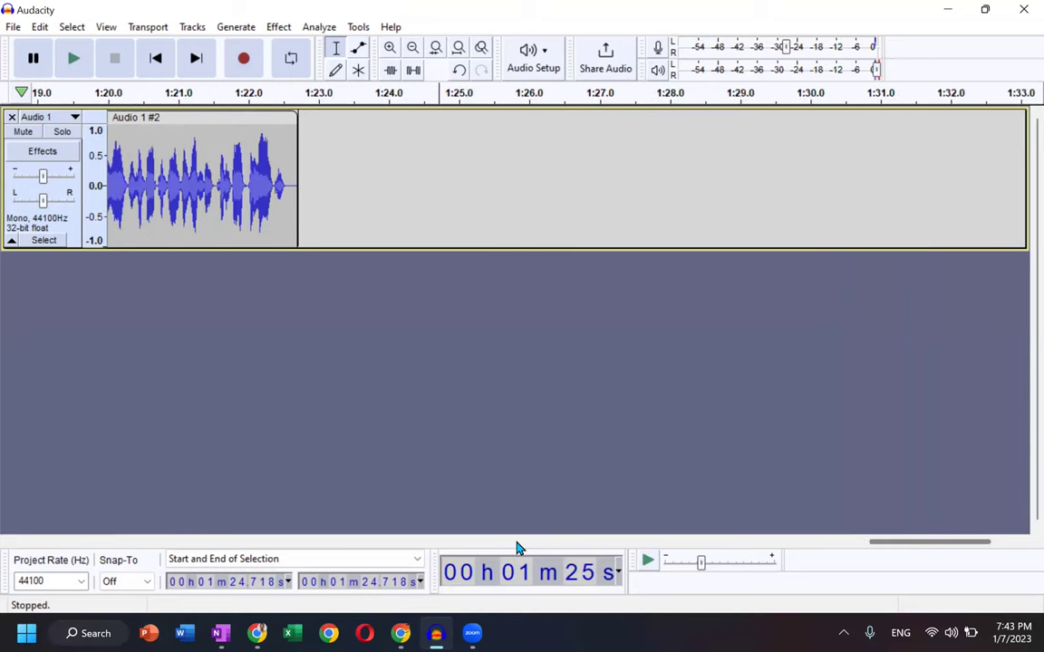
pyautogui.moveTo(517, 548); pyautogui.dragTo(510, 552)
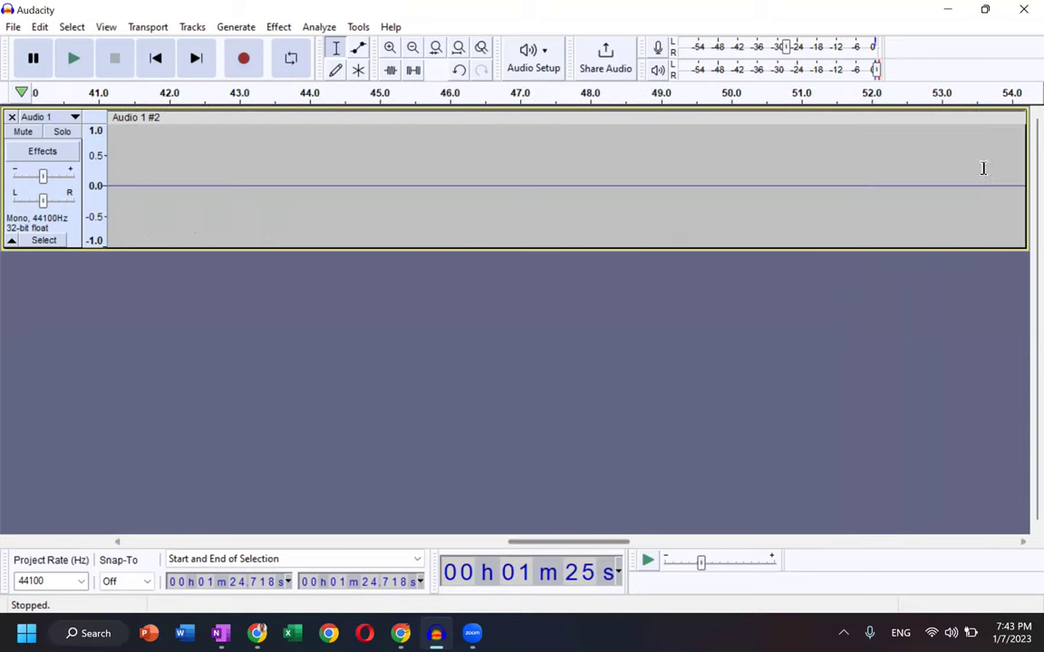
pyautogui.doubleClick(224, 202)
pyautogui.rightClick(278, 184)
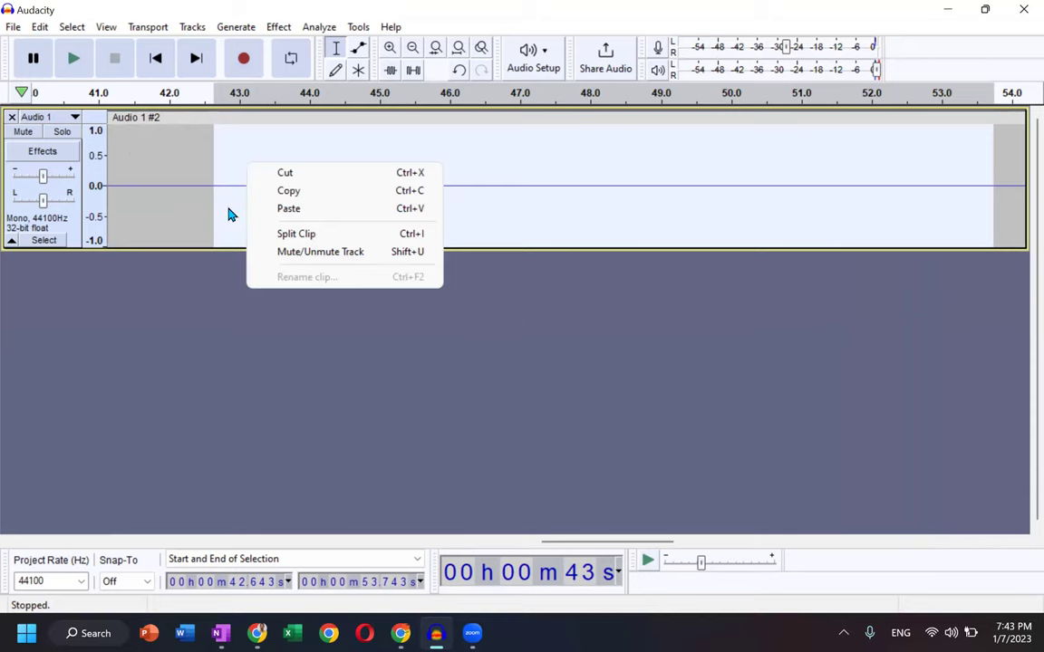
pyautogui.moveTo(212, 142); pyautogui.dragTo(838, 172)
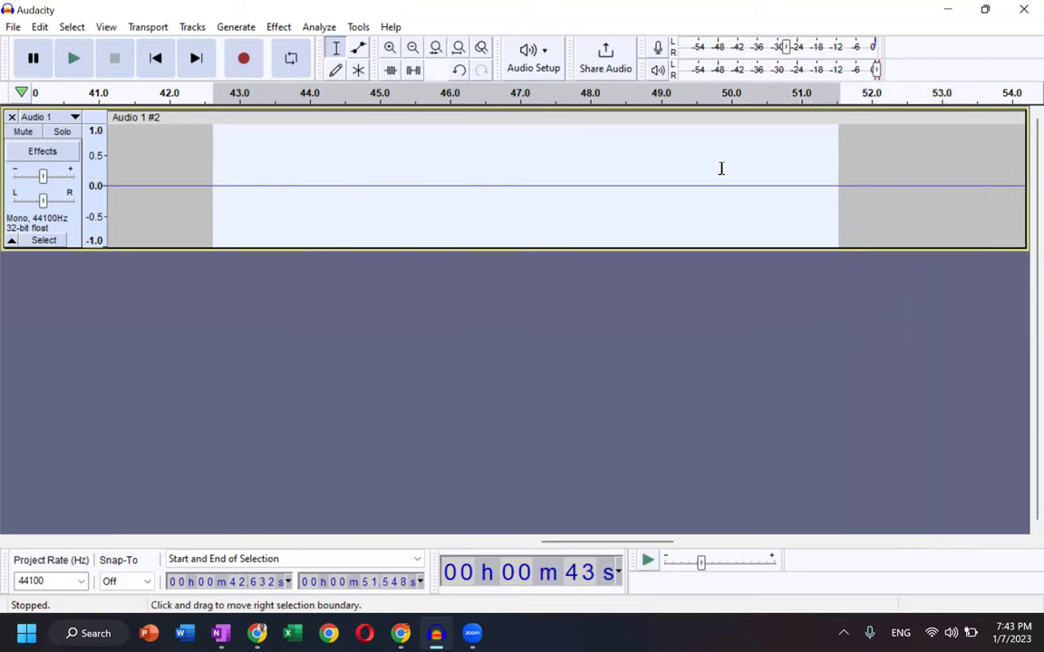
pyautogui.press('Delete')
# Delete two more stretches of silence before the second clip's speech, about 41.6 to 47.3 s and 33.7 to 41.6 s
pyautogui.moveTo(543, 208); pyautogui.dragTo(138, 207)
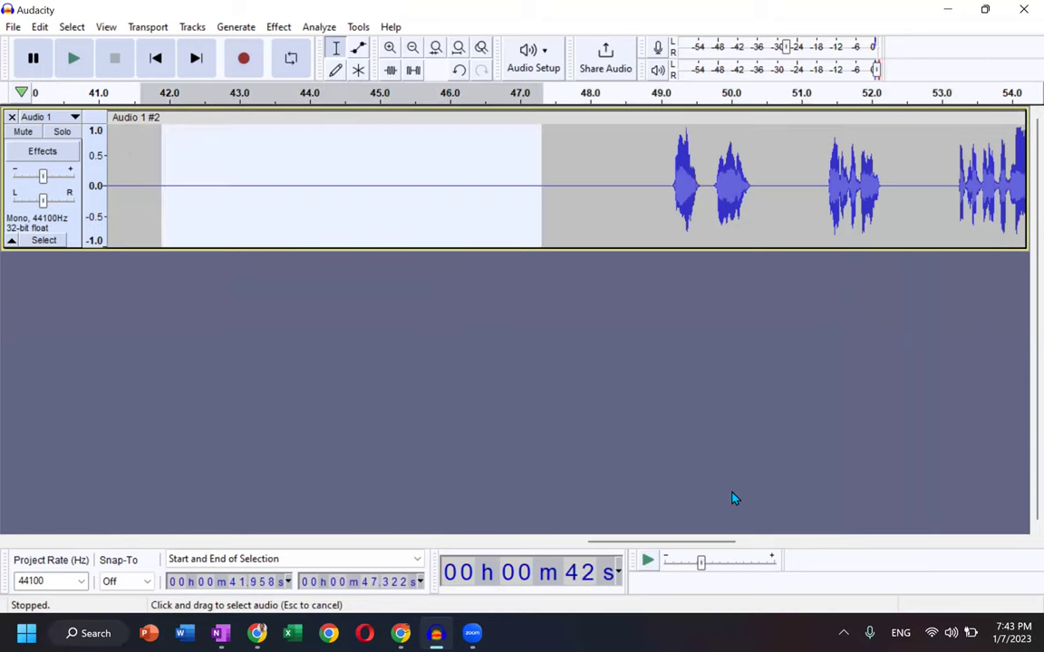
pyautogui.press('Delete')
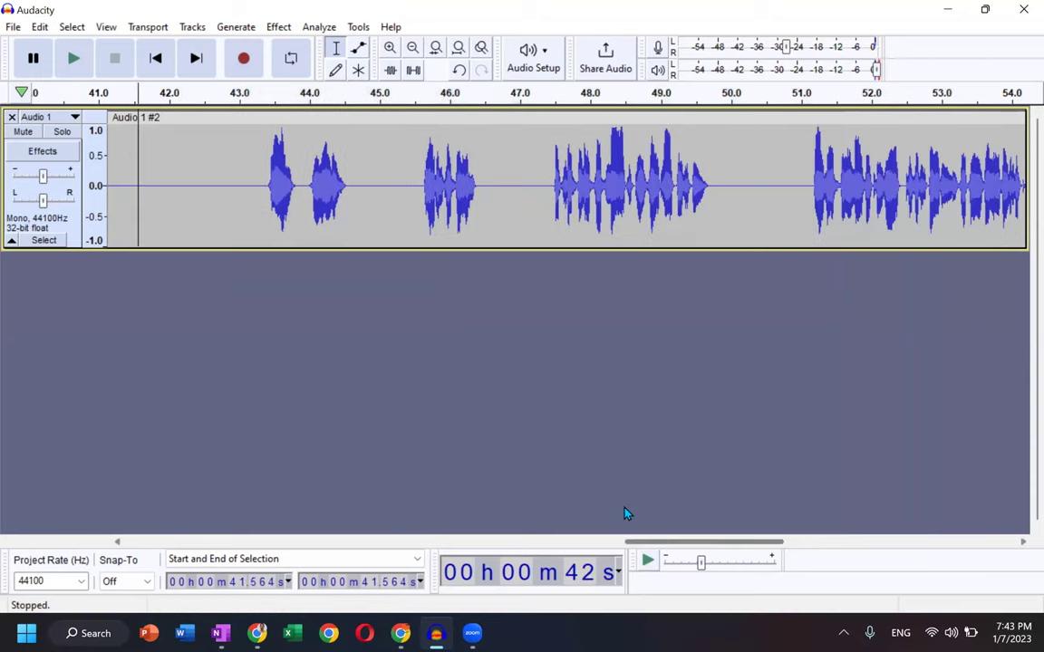
pyautogui.hscroll(-10, 249, 260)
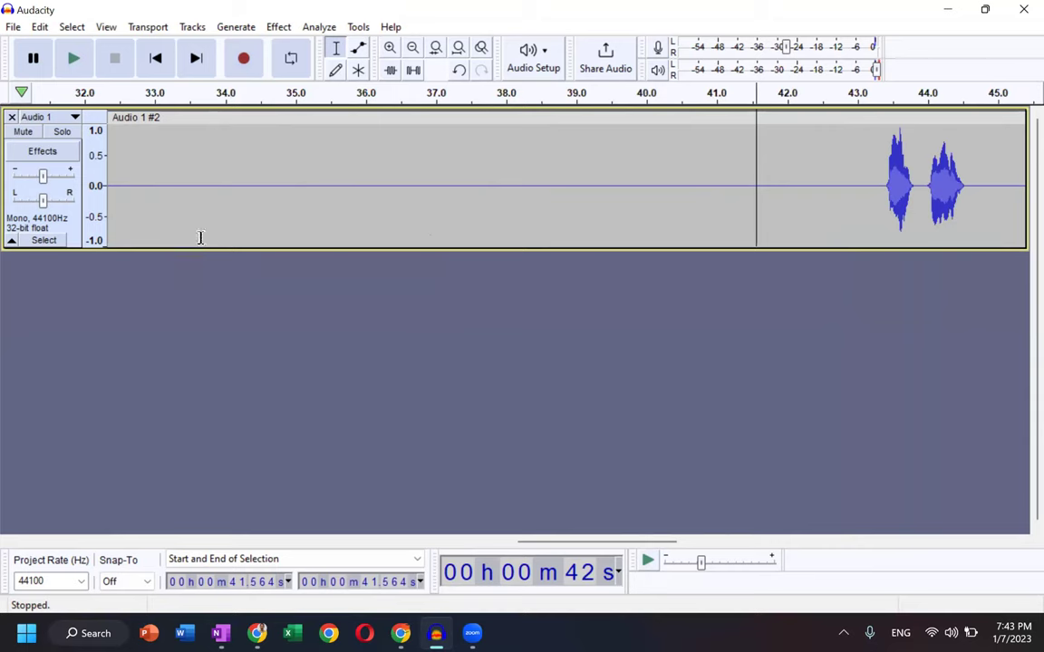
pyautogui.keyDown('shift'); pyautogui.click(202, 239); pyautogui.keyUp('shift')
pyautogui.press('Delete')
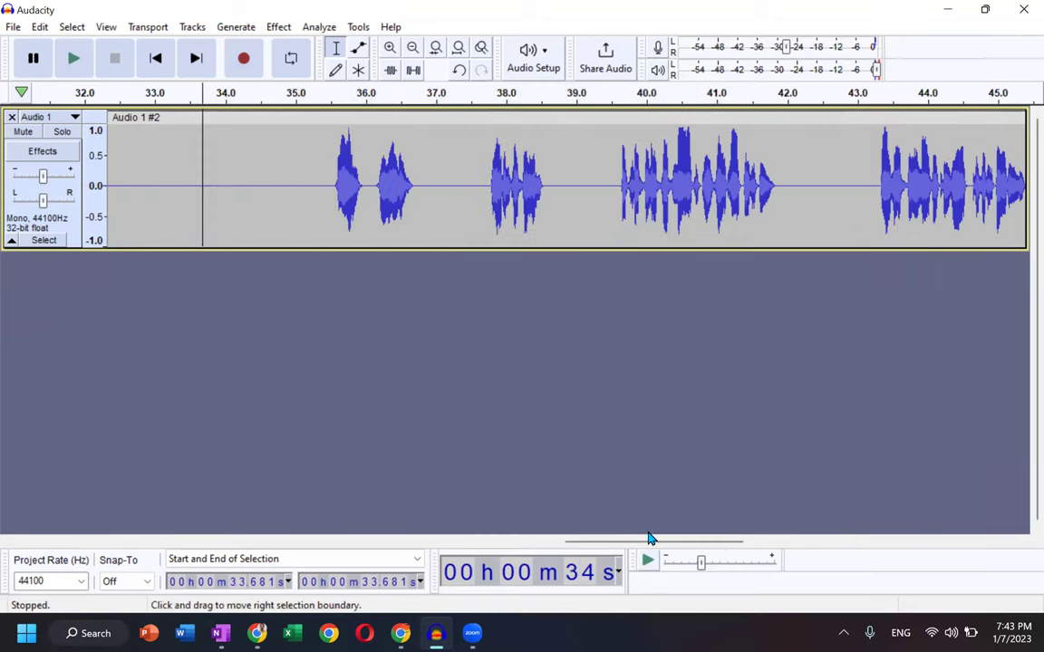
# Shorten the remaining gap between the two clips by deleting silence from about 31.2 s to 34.4 s
pyautogui.moveTo(627, 543); pyautogui.dragTo(559, 543)
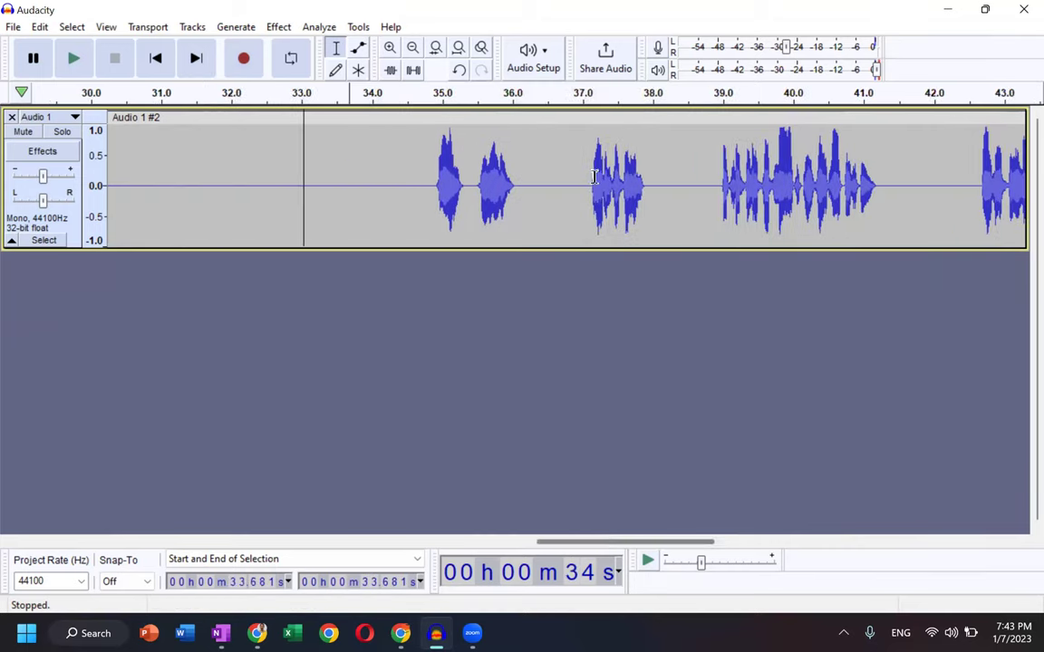
pyautogui.moveTo(595, 182); pyautogui.dragTo(373, 181)
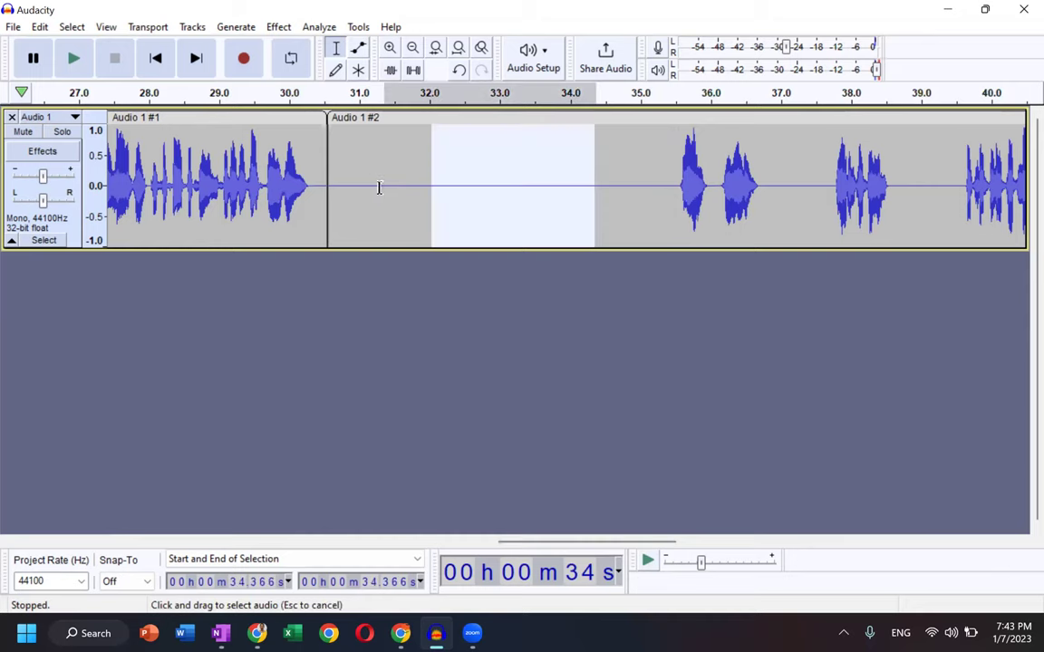
pyautogui.press('Delete')
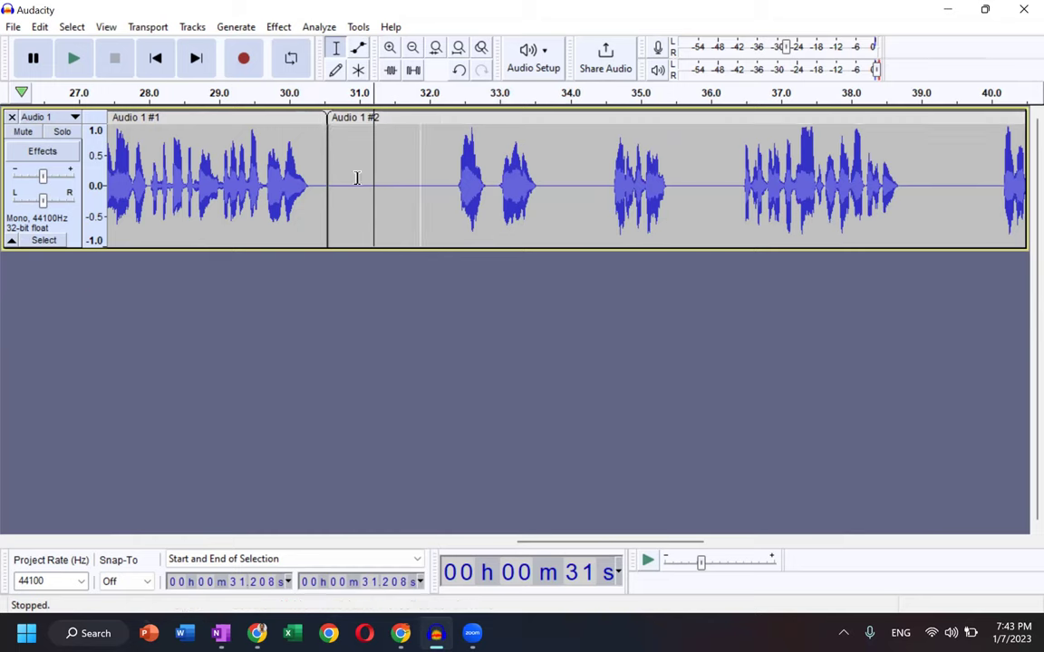
pyautogui.doubleClick(375, 117)
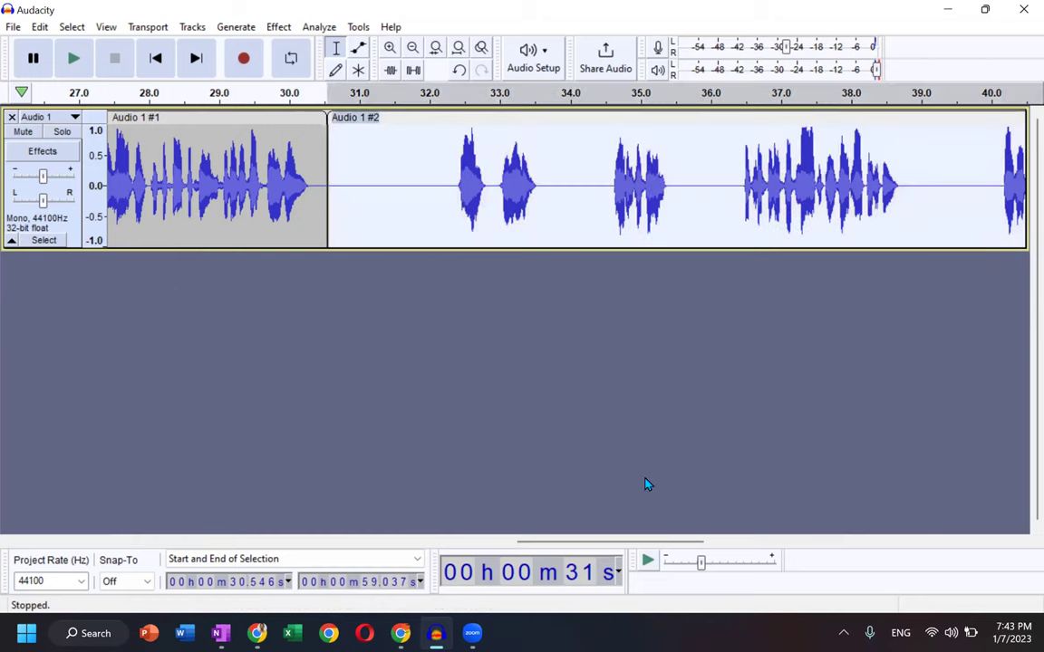
pyautogui.click(378, 118)
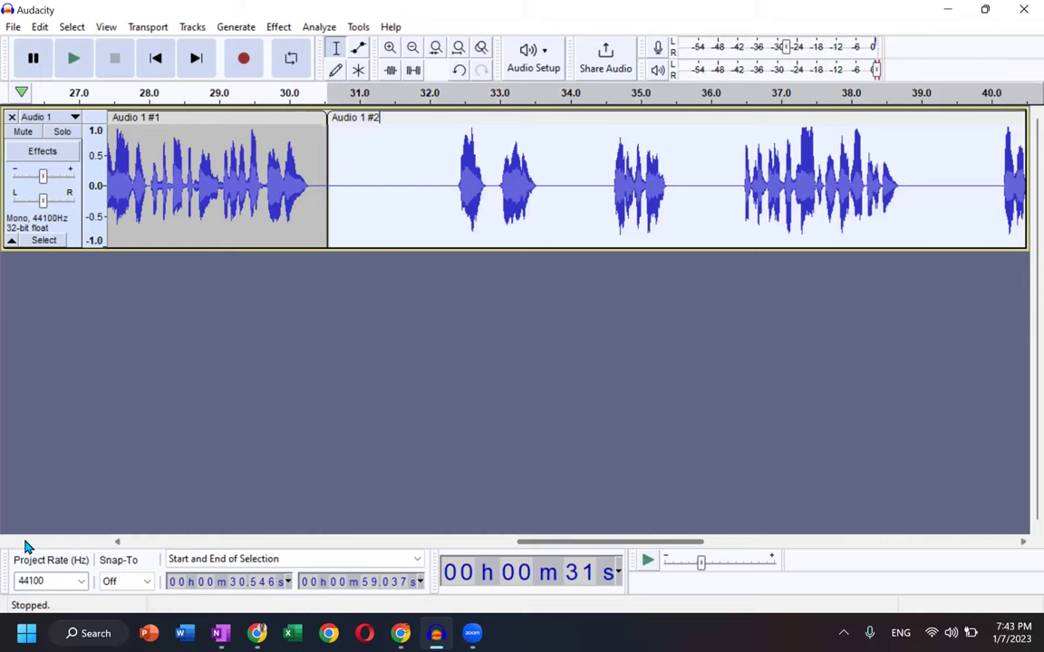
# Split the opening line of the first recording, from about 0.27 s to 3.39 s, into its own clip
pyautogui.moveTo(589, 542); pyautogui.dragTo(494, 541)
pyautogui.click(493, 542)
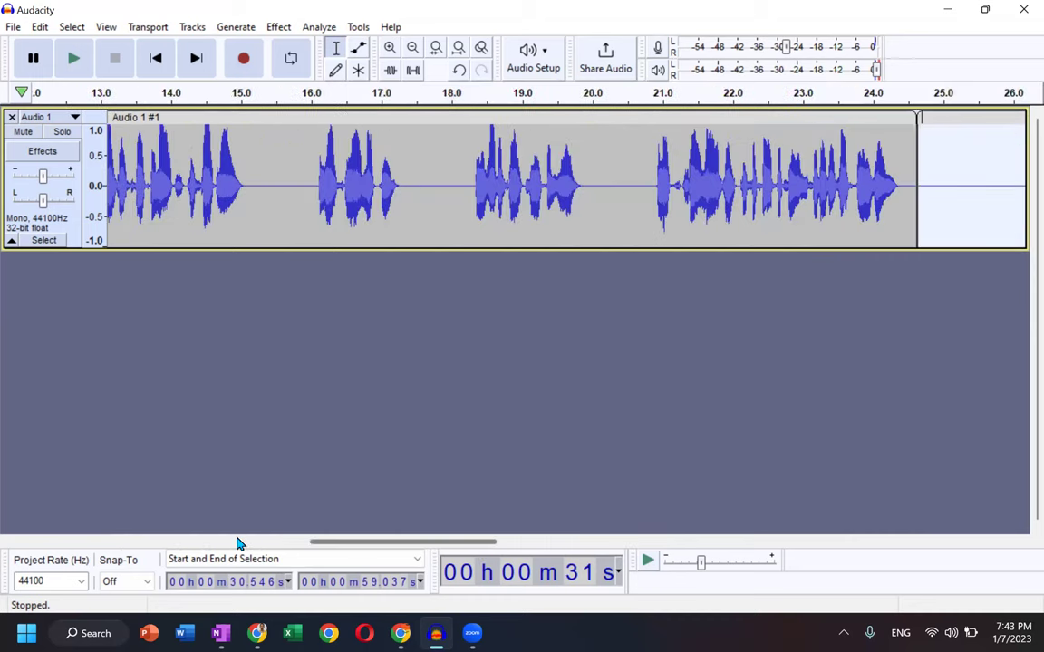
pyautogui.click(184, 543)
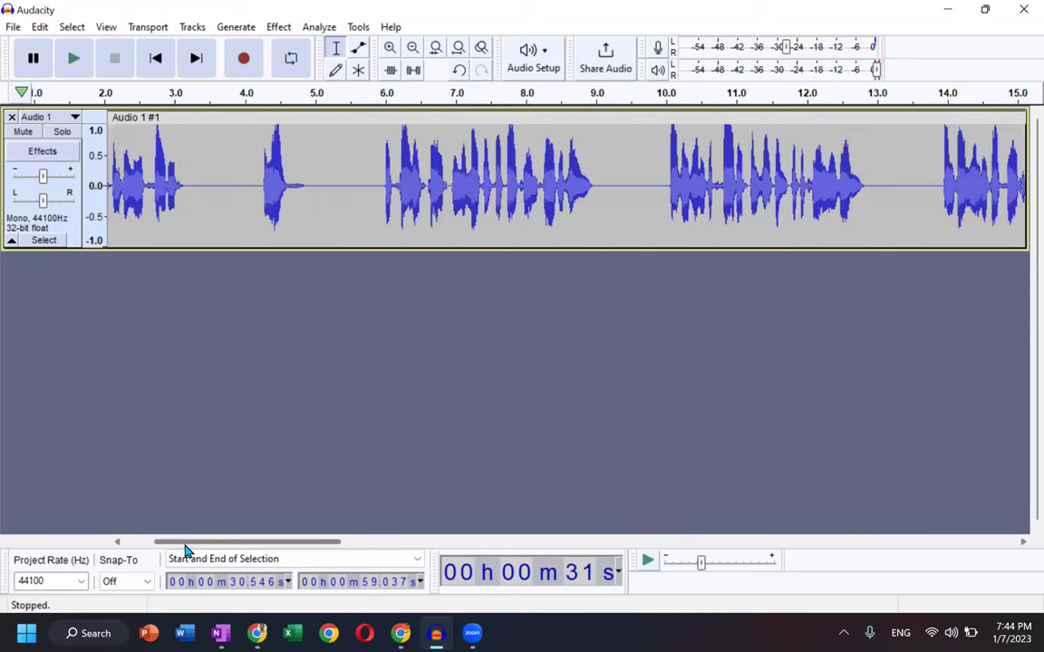
pyautogui.moveTo(310, 542); pyautogui.dragTo(249, 543)
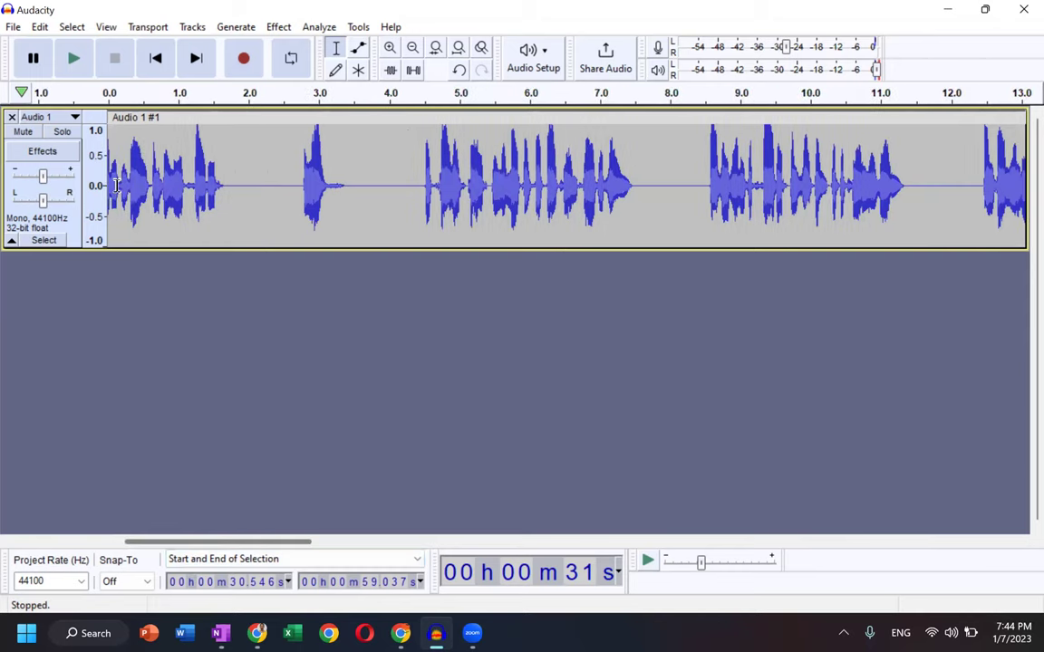
pyautogui.hscroll(-1, 196, 548)
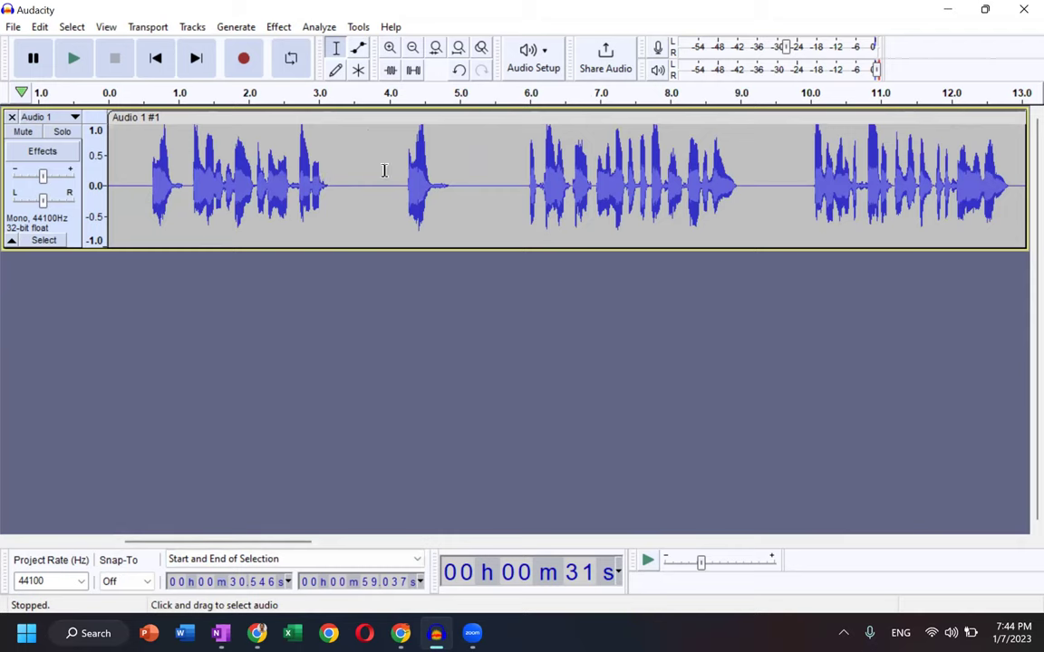
pyautogui.moveTo(340, 172); pyautogui.dragTo(399, 173)
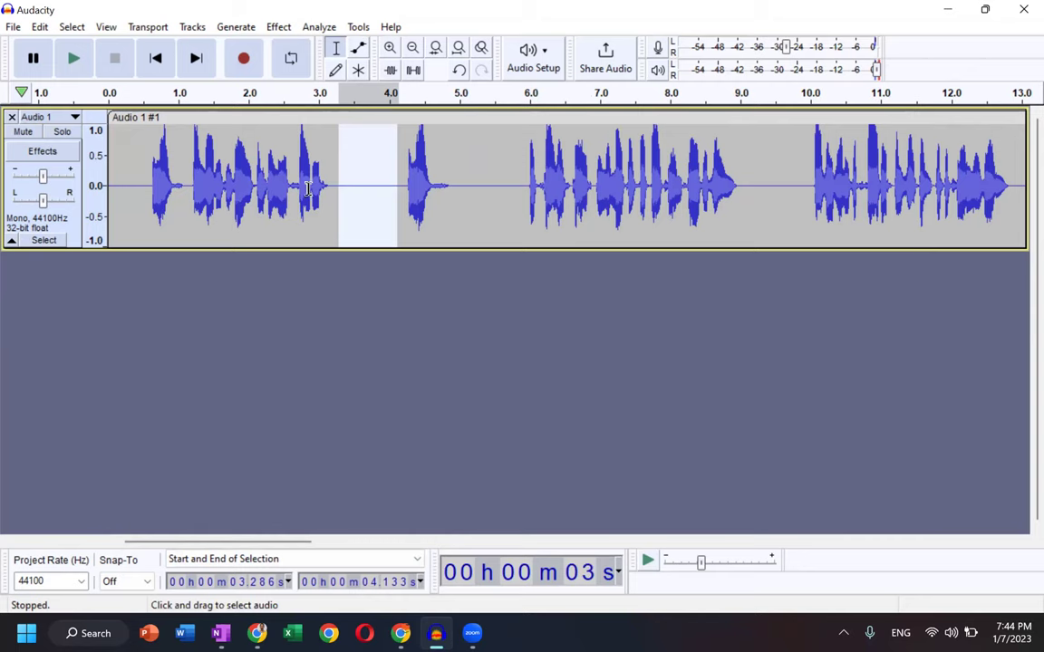
pyautogui.moveTo(278, 172); pyautogui.dragTo(125, 172)
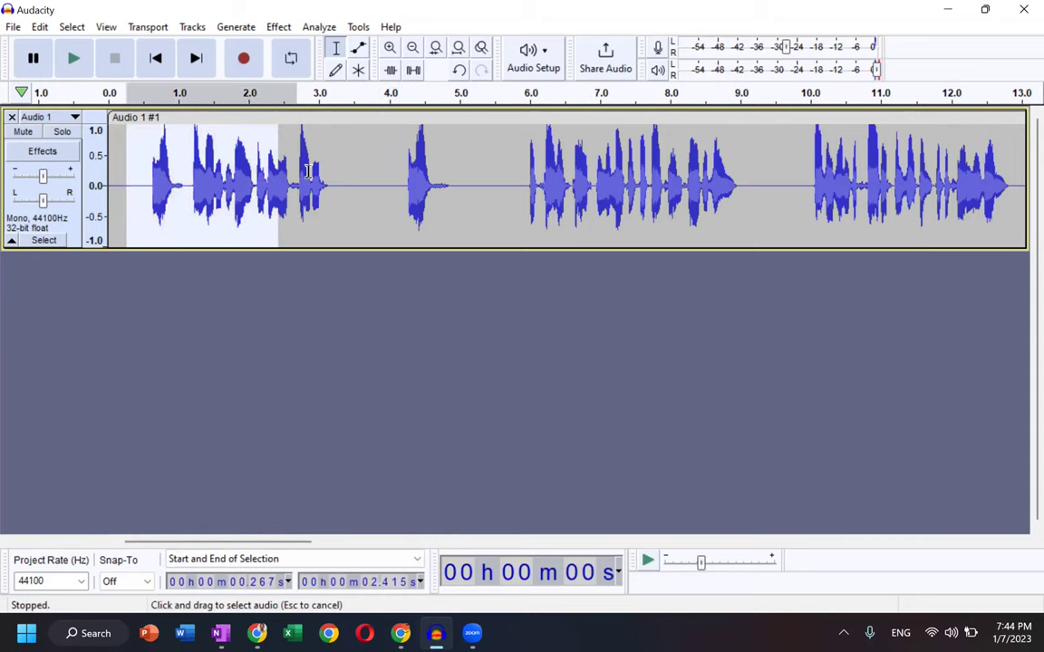
pyautogui.moveTo(308, 171); pyautogui.dragTo(345, 171)
pyautogui.rightClick(271, 151)
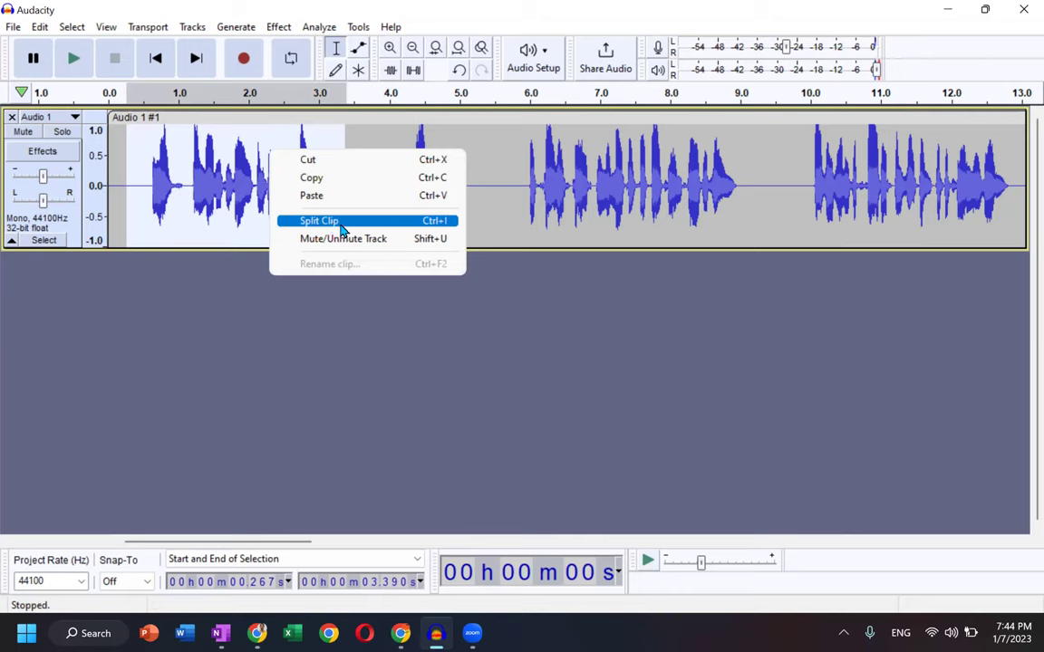
pyautogui.click(343, 222)
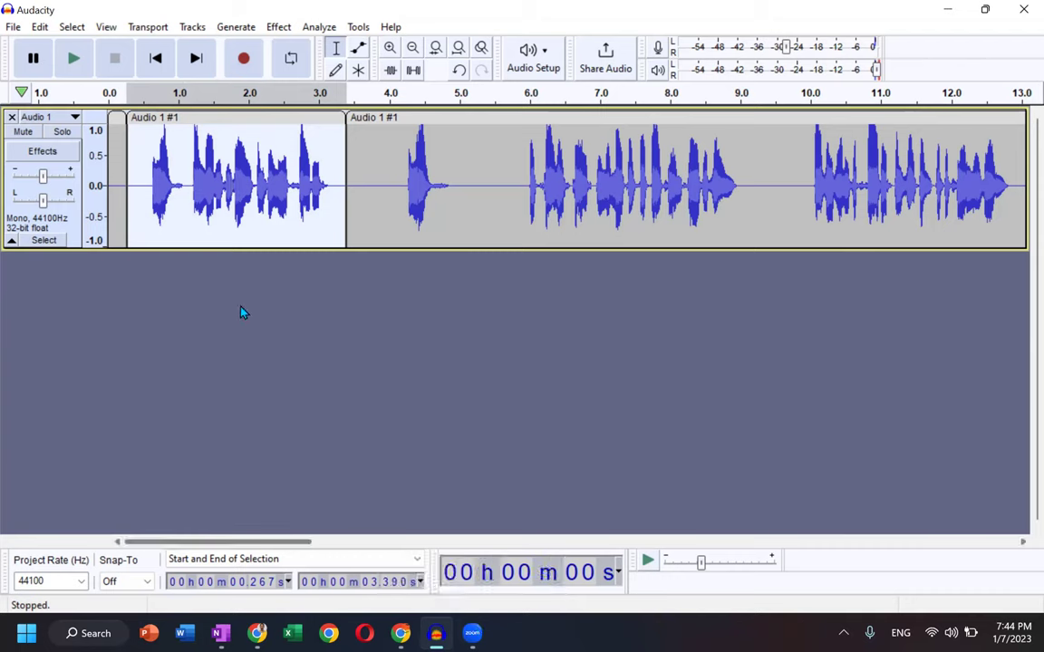
# Add an empty mono track below the recorded track
pyautogui.rightClick(169, 288)
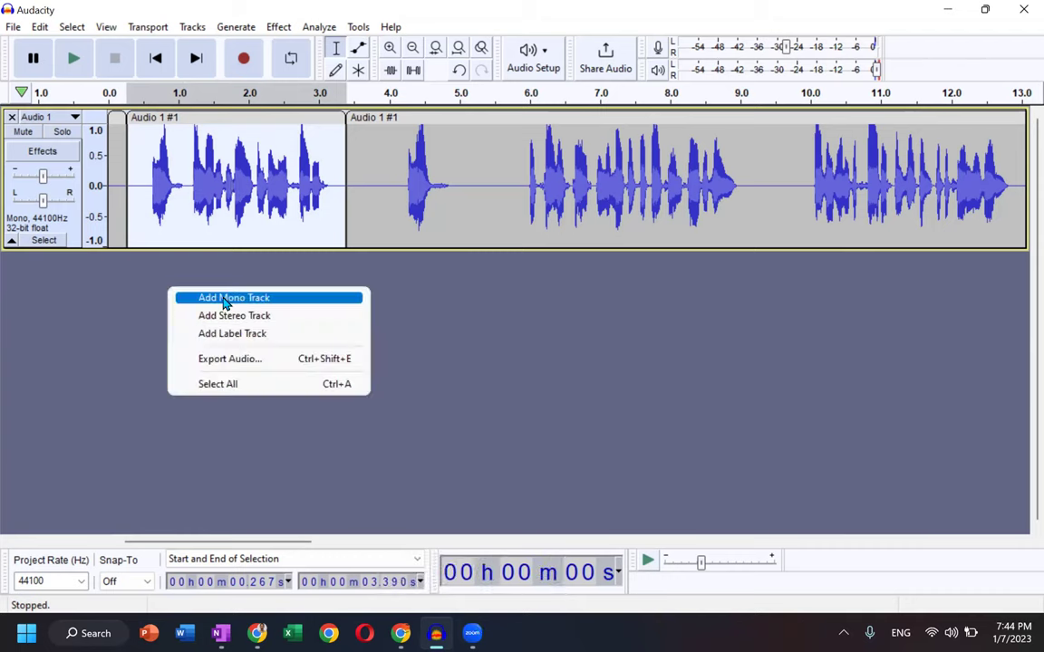
pyautogui.click(275, 299)
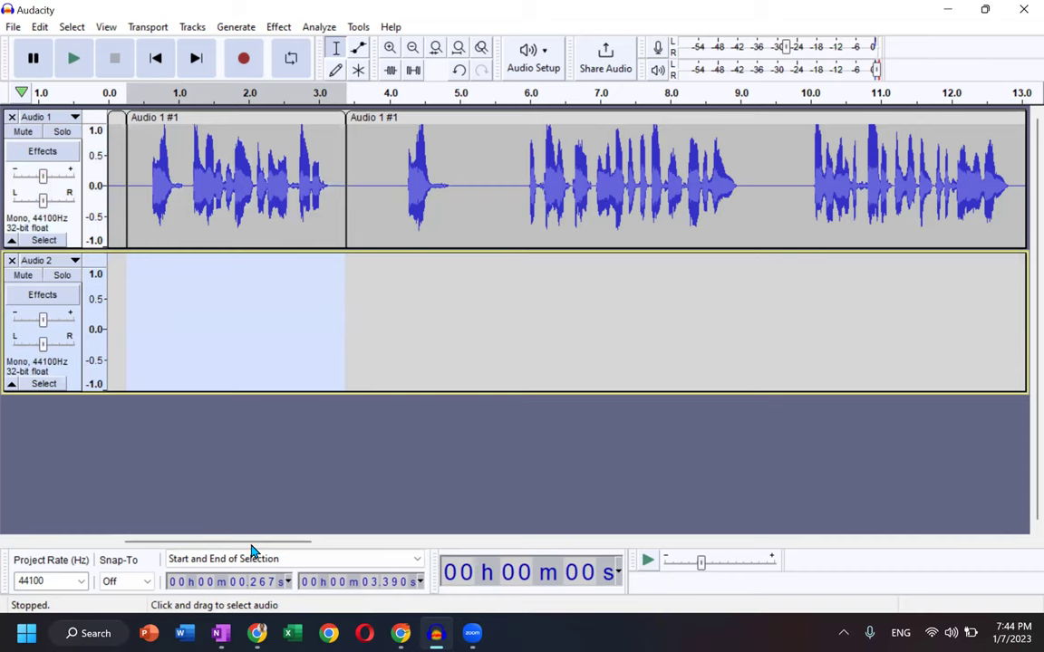
# Split the first line of the second recording, from about 31.65 s to 33.95 s, into its own clip and clear the selection
pyautogui.click(594, 543)
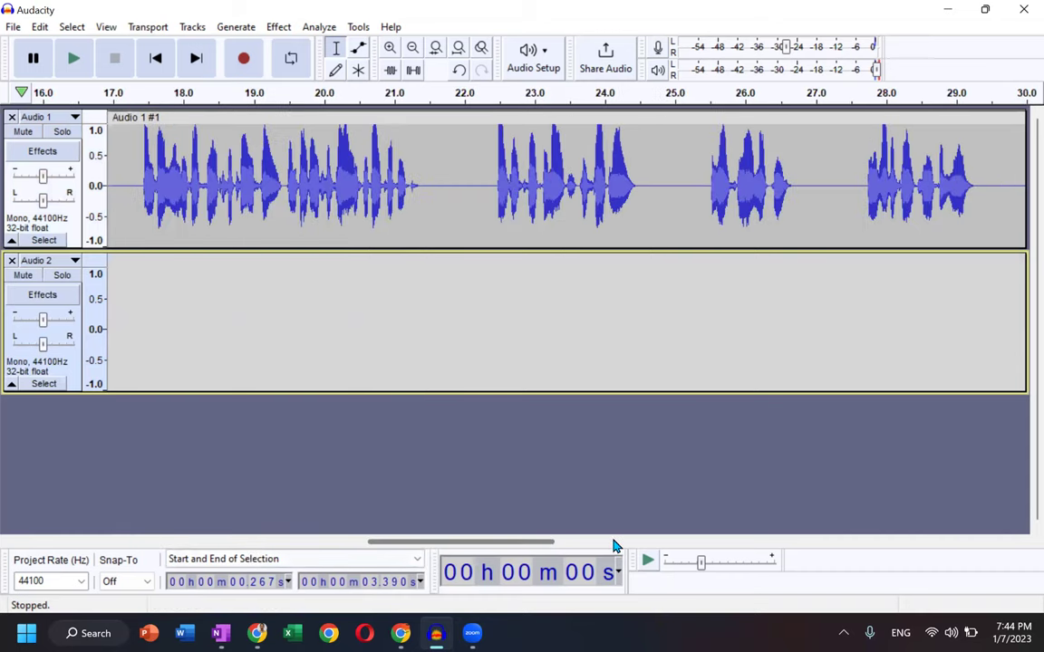
pyautogui.click(619, 543)
pyautogui.click(640, 544)
pyautogui.moveTo(510, 186); pyautogui.dragTo(670, 254)
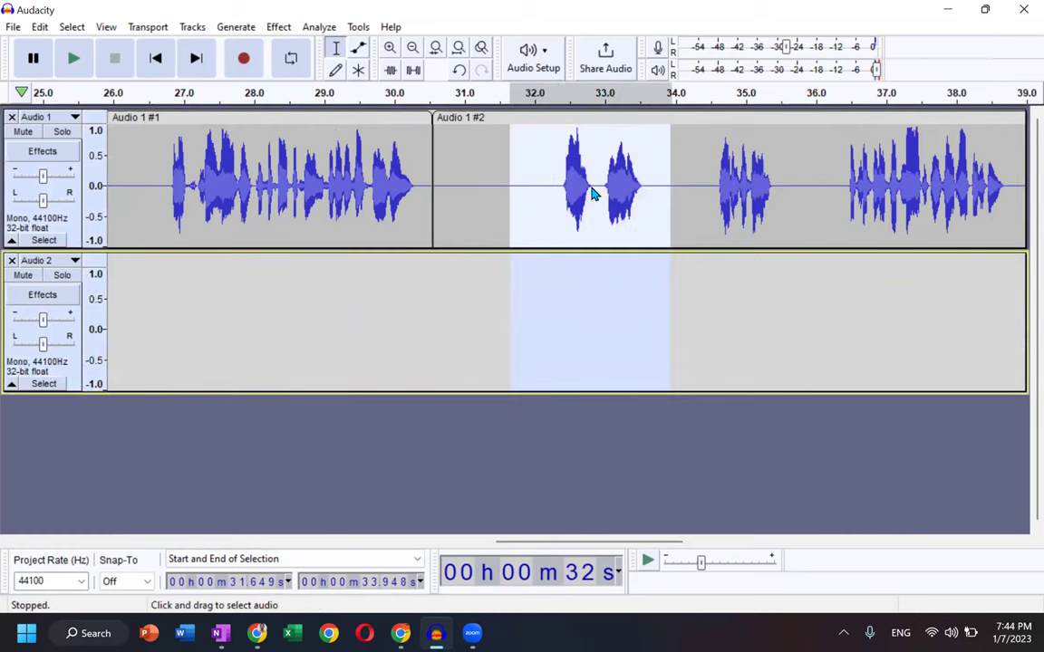
pyautogui.hotkey('ctrl', 'i')
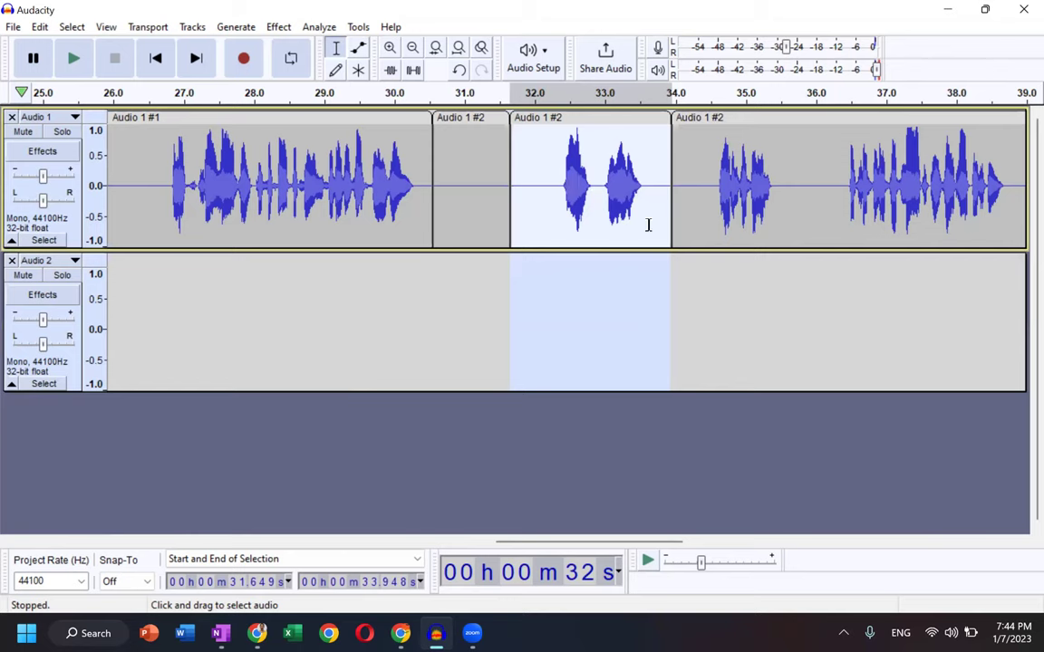
pyautogui.click(607, 225)
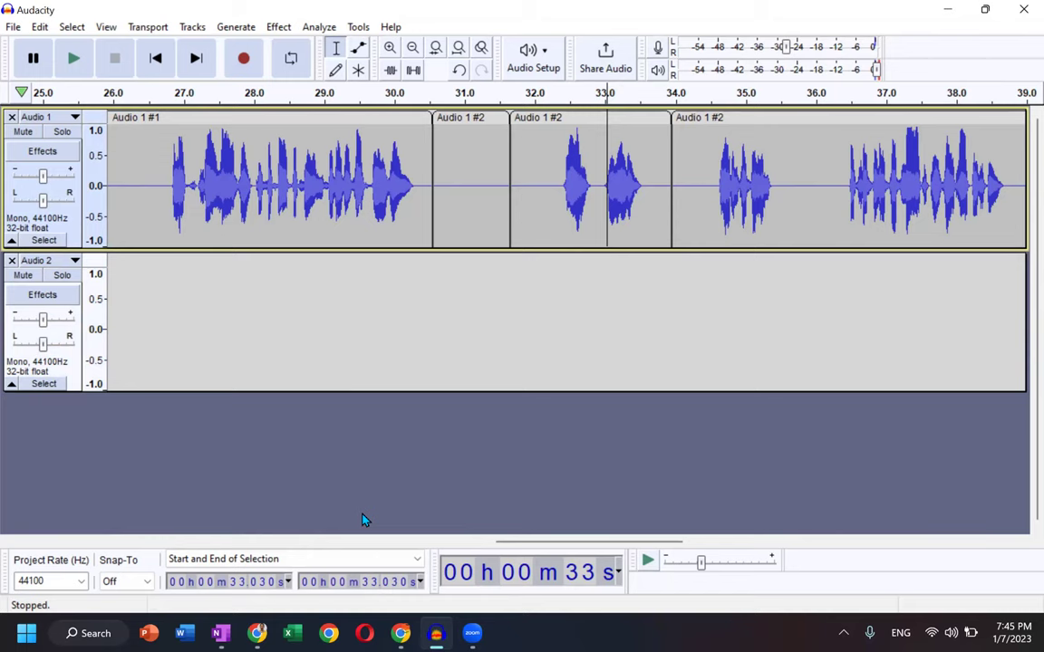
# Switch to the Chrome window that has NaturalReader open
pyautogui.moveTo(267, 631)
pyautogui.click(257, 633)
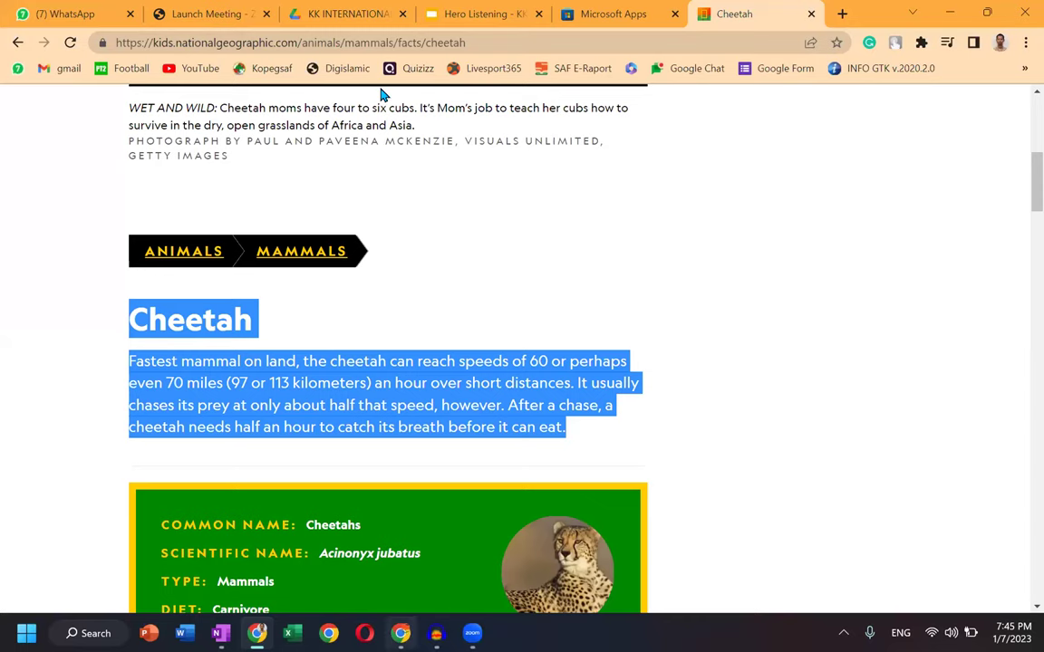
pyautogui.hotkey('alt', 'Tab')
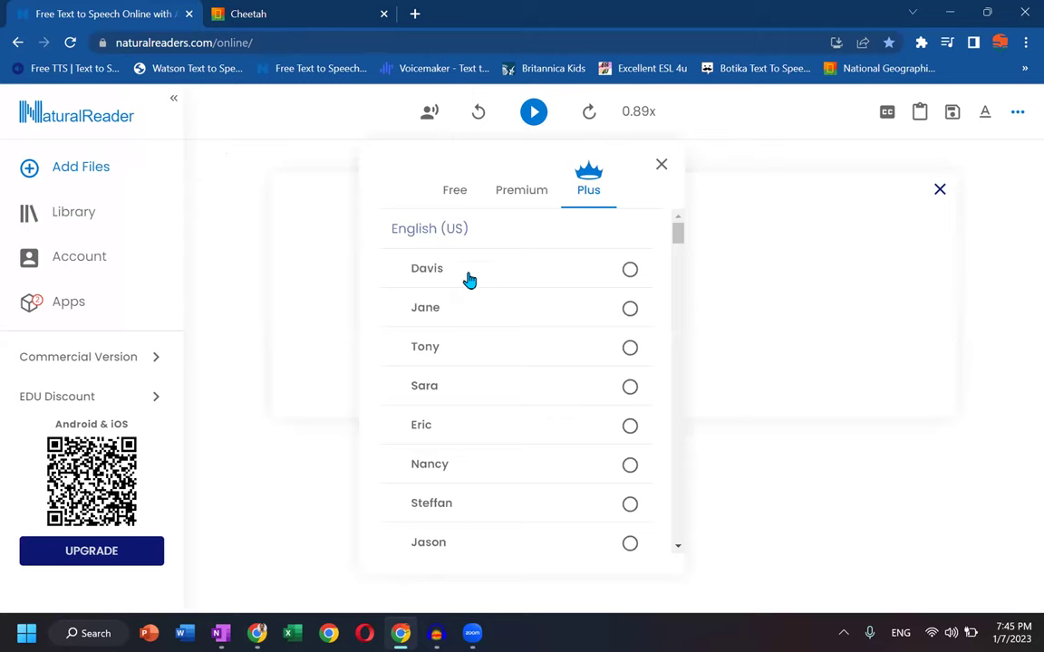
# Look through NaturalReader's Plus voices for the English (US), UK, Australia and India accents
pyautogui.scroll(-1, 469, 280)
pyautogui.scroll(-1, 469, 279)
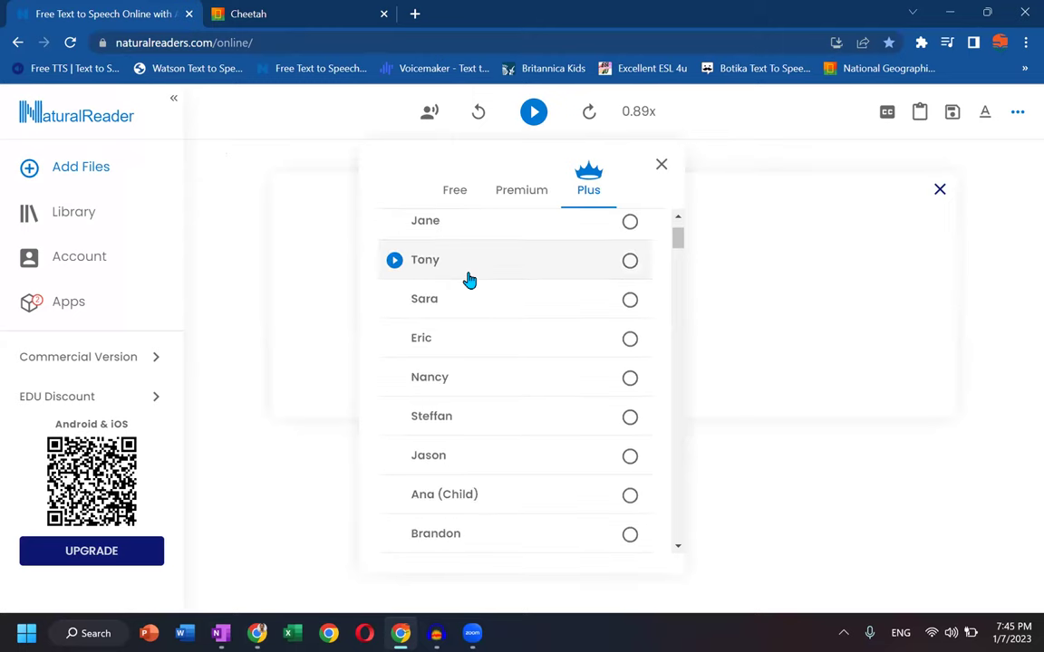
pyautogui.scroll(-2, 469, 280)
pyautogui.scroll(3, 469, 253)
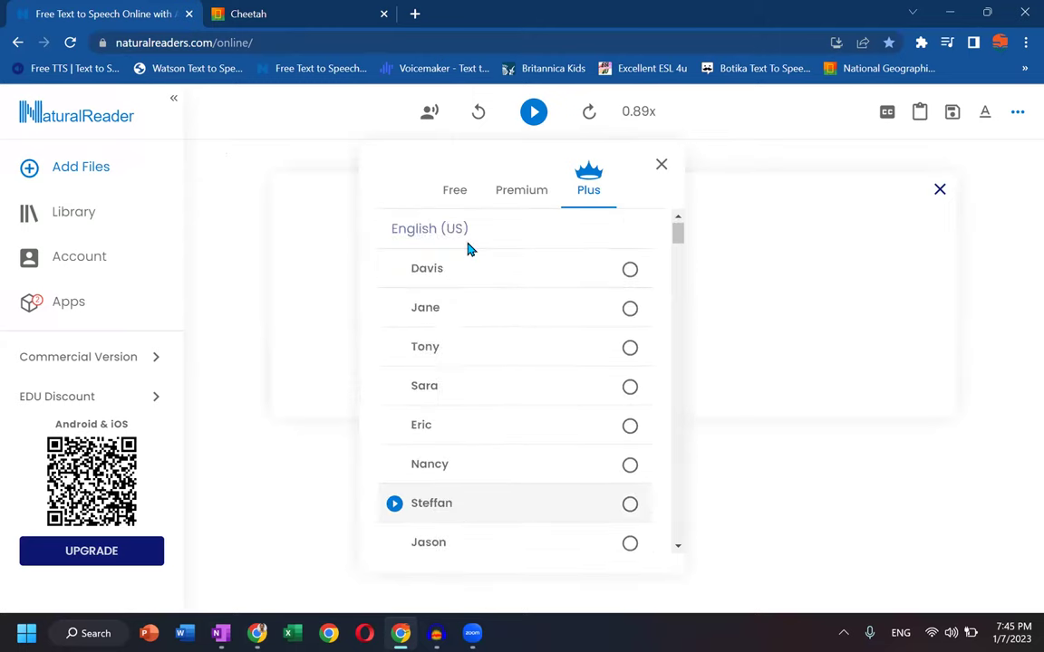
pyautogui.scroll(-5, 470, 248)
pyautogui.scroll(-3, 462, 434)
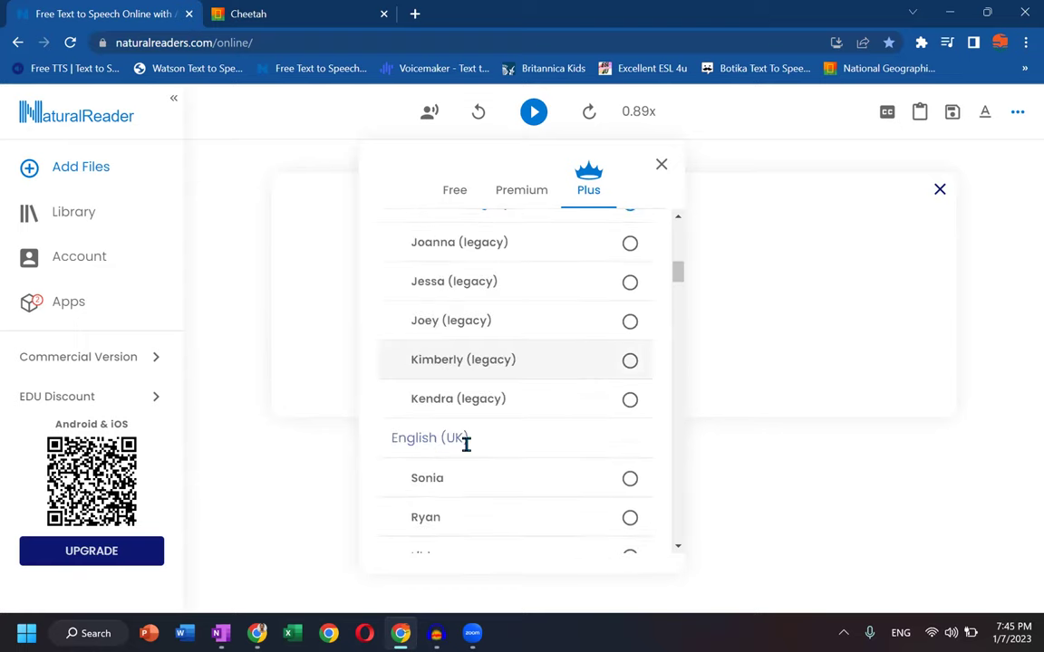
pyautogui.scroll(-3, 462, 435)
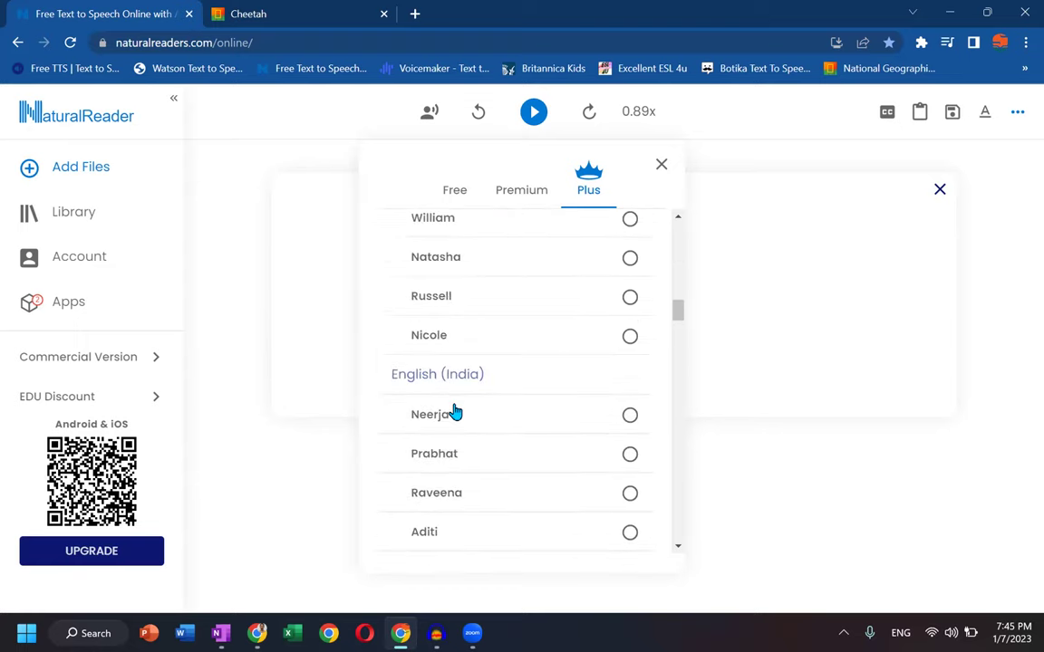
pyautogui.scroll(1, 456, 413)
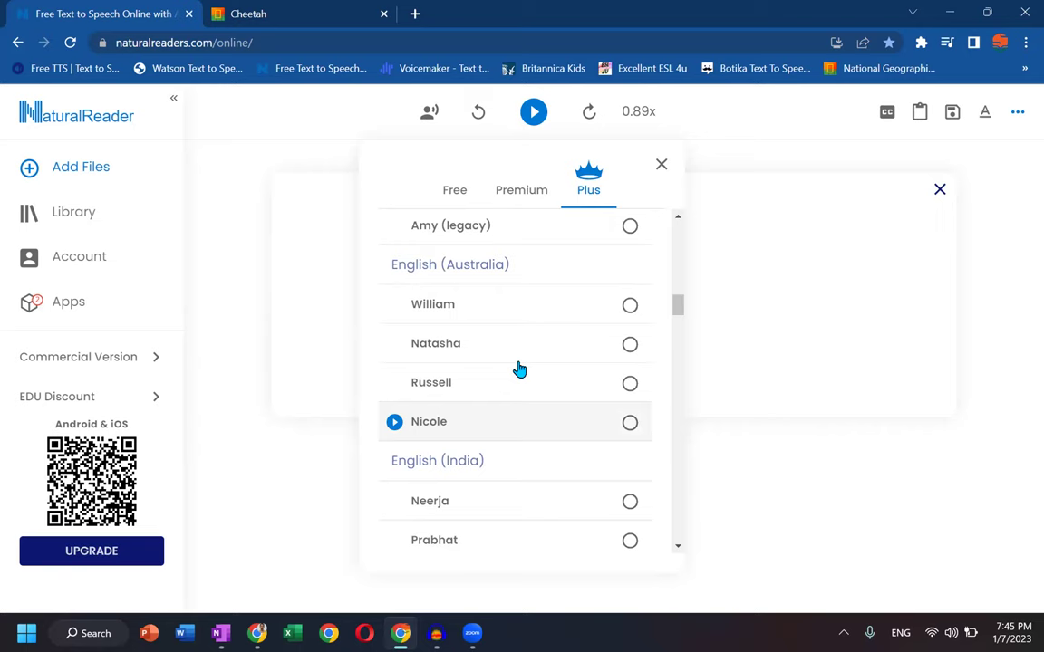
pyautogui.scroll(1, 519, 369)
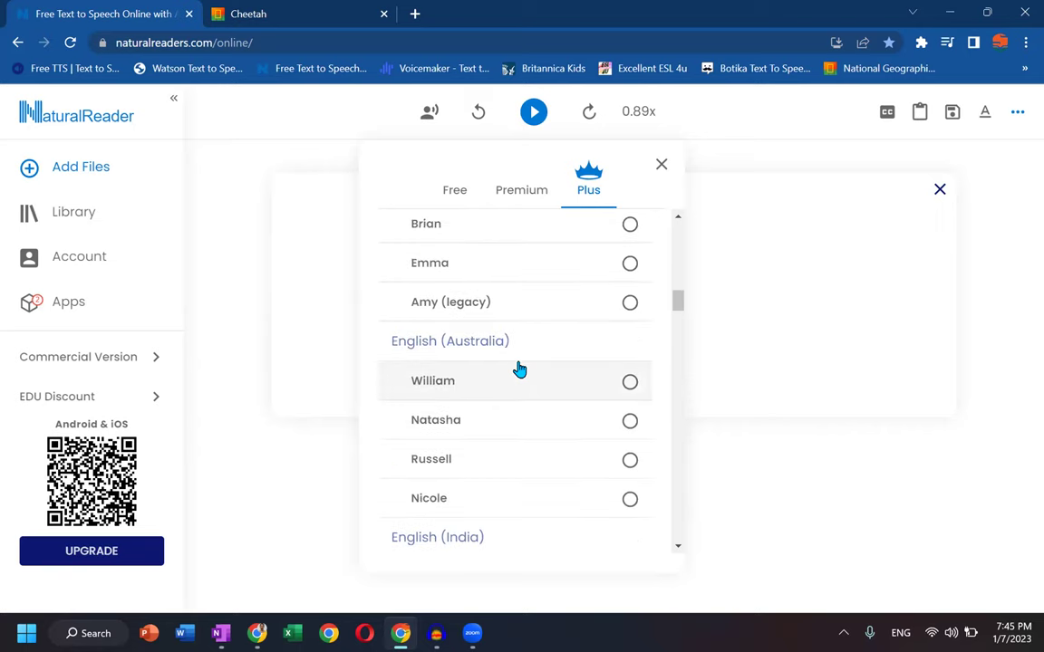
pyautogui.scroll(1, 500, 245)
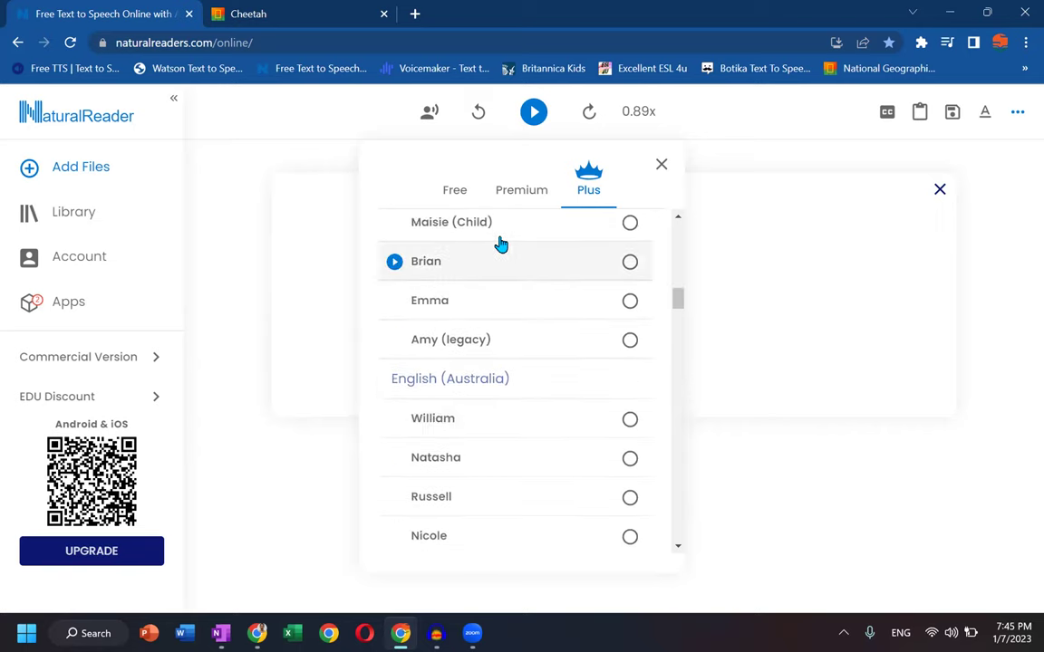
pyautogui.scroll(5, 499, 242)
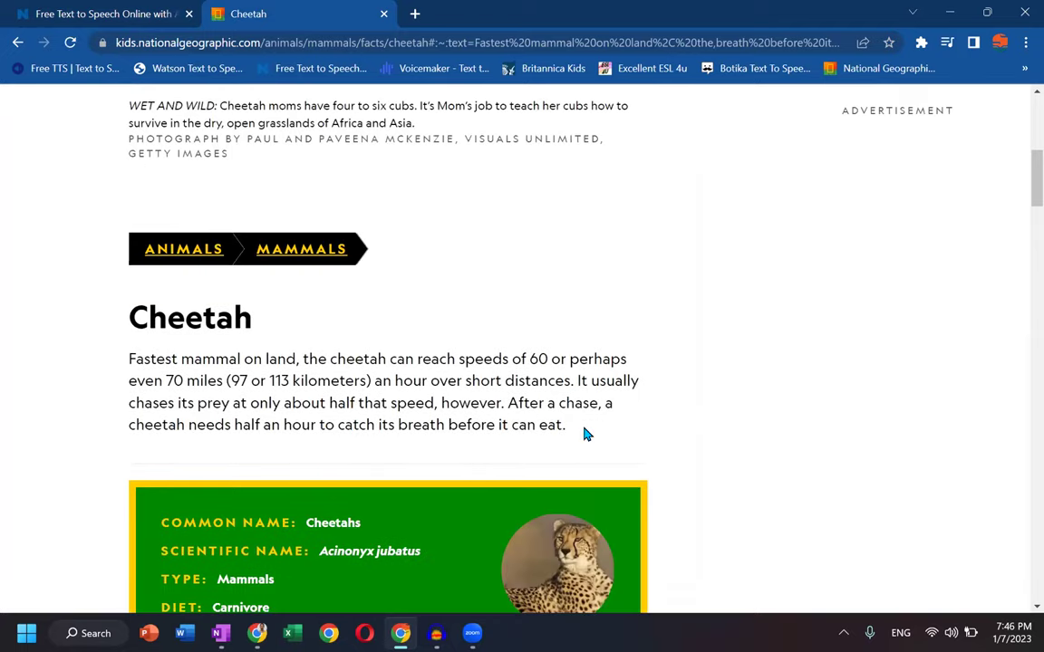
# Copy the Cheetah heading and introductory paragraph from the National Geographic Kids page and paste them into NaturalReader's text area
pyautogui.moveTo(582, 428); pyautogui.dragTo(129, 313)
pyautogui.hotkey('ctrl', 'c')
pyautogui.click(134, 7)
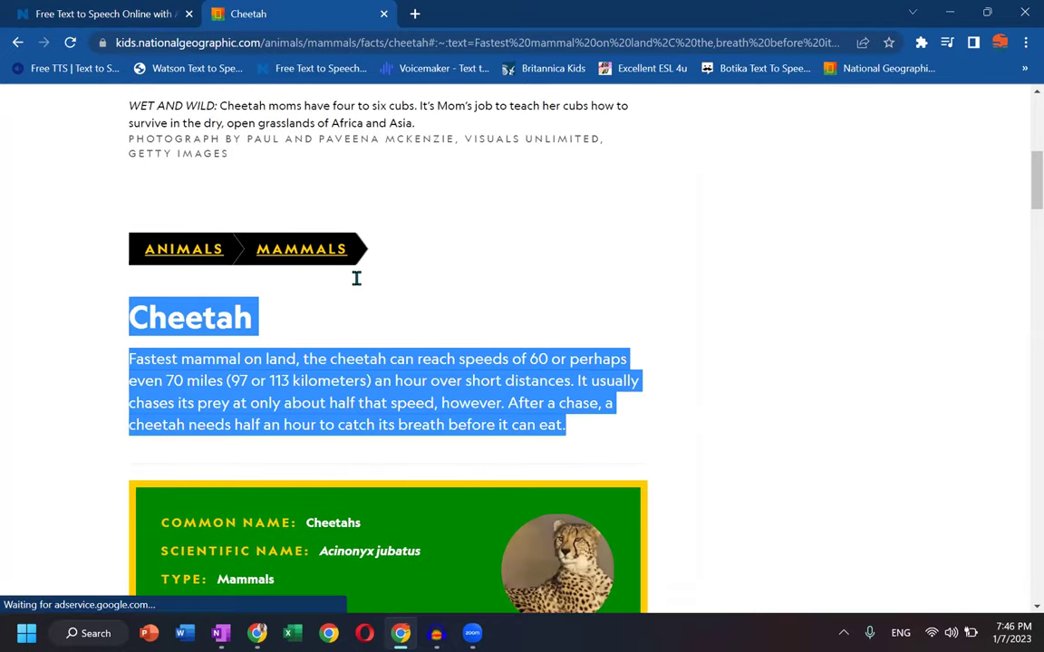
pyautogui.click(342, 216)
pyautogui.hotkey('ctrl', 'v')
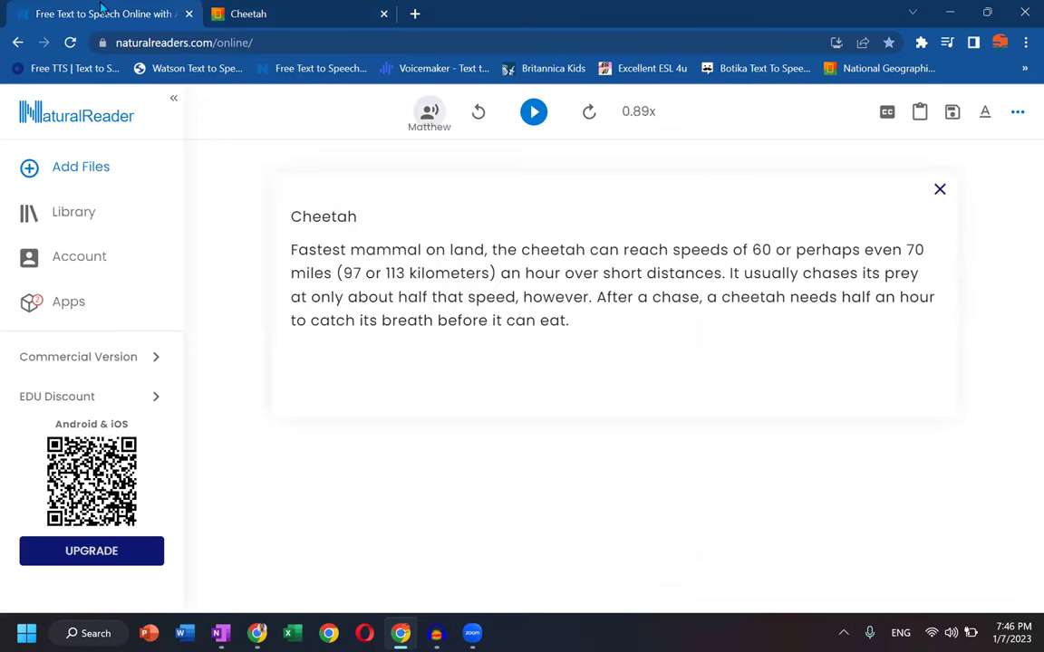
# Select Davis from the Plus English (US) voices for reading the cheetah text
pyautogui.click(428, 112)
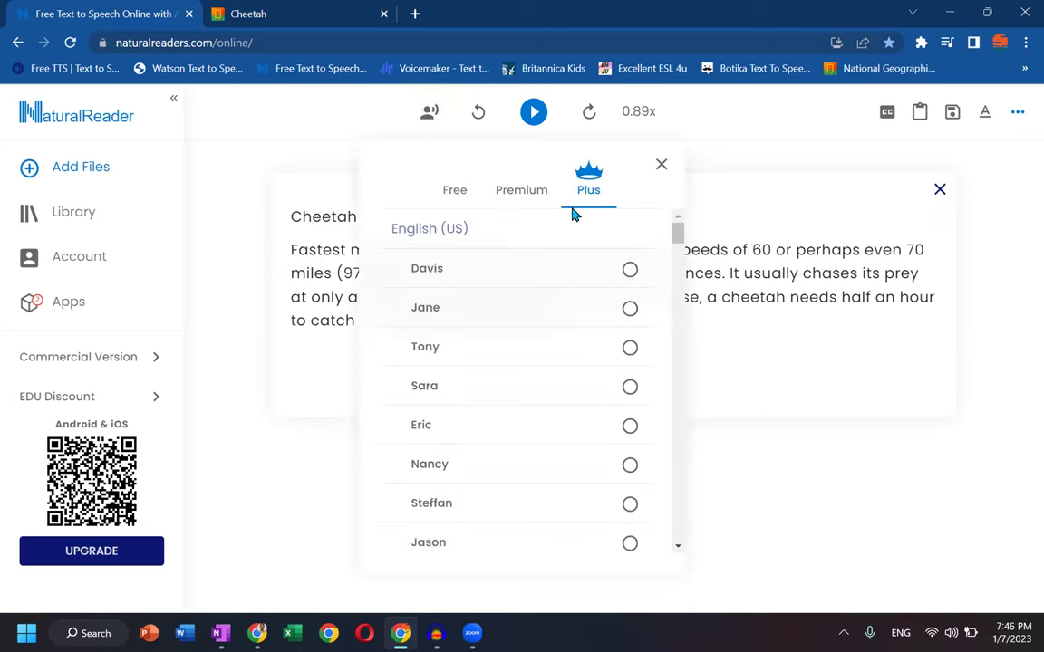
pyautogui.scroll(-1, 546, 334)
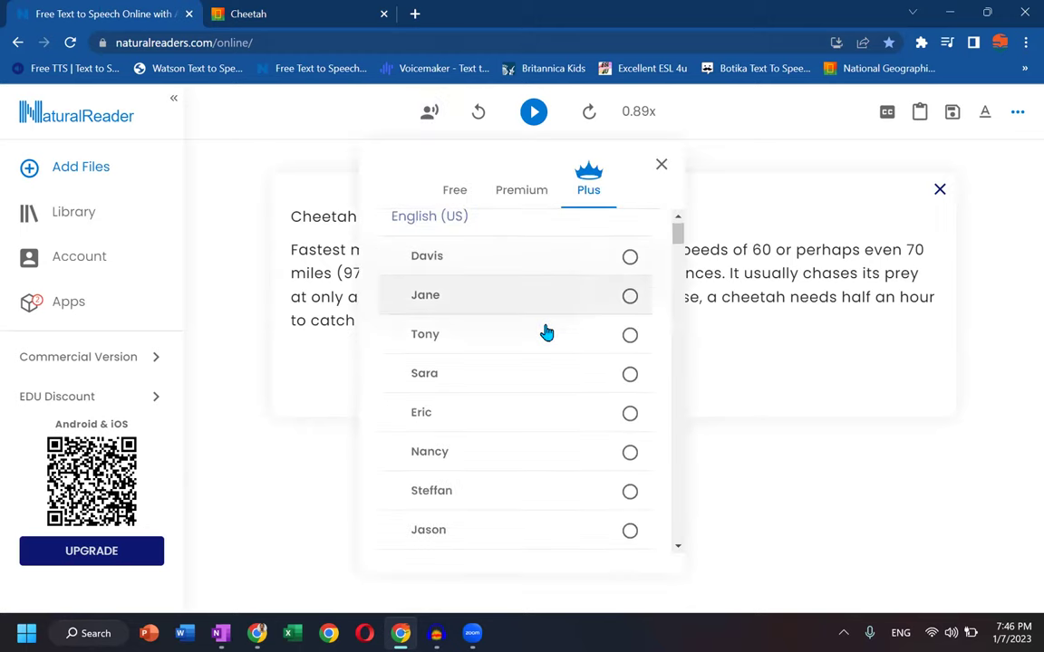
pyautogui.scroll(-2, 527, 412)
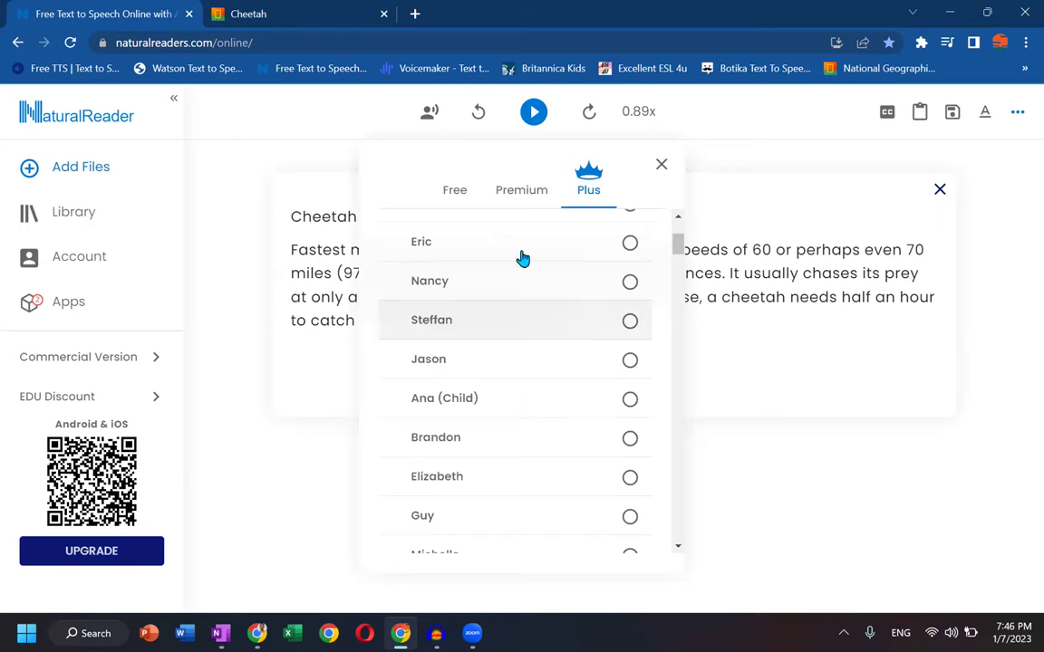
pyautogui.scroll(2, 518, 342)
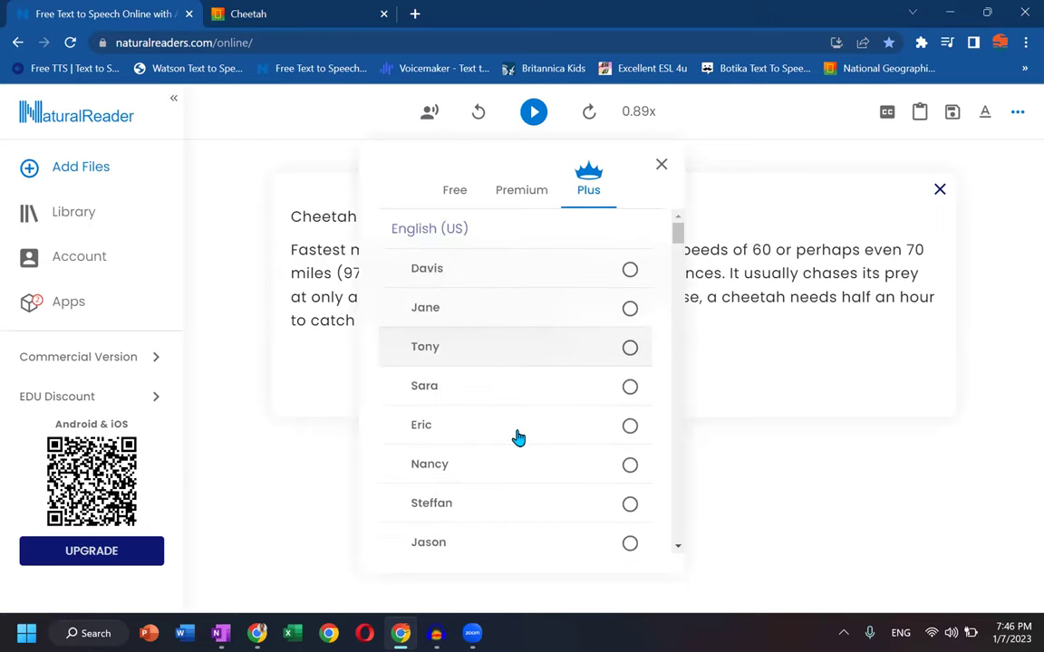
pyautogui.click(628, 270)
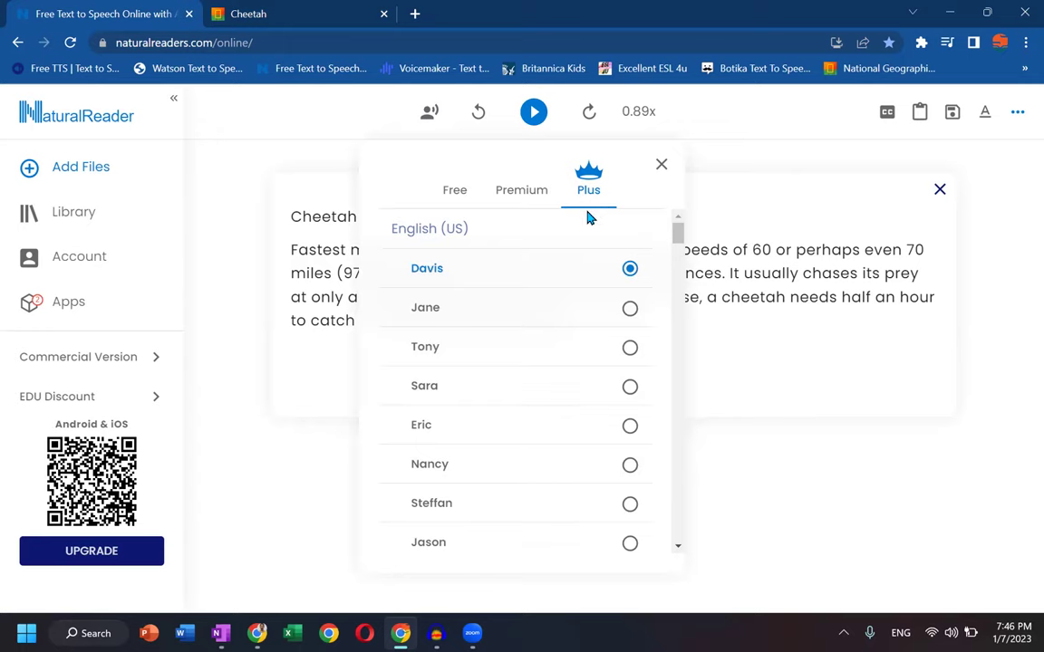
pyautogui.click(444, 113)
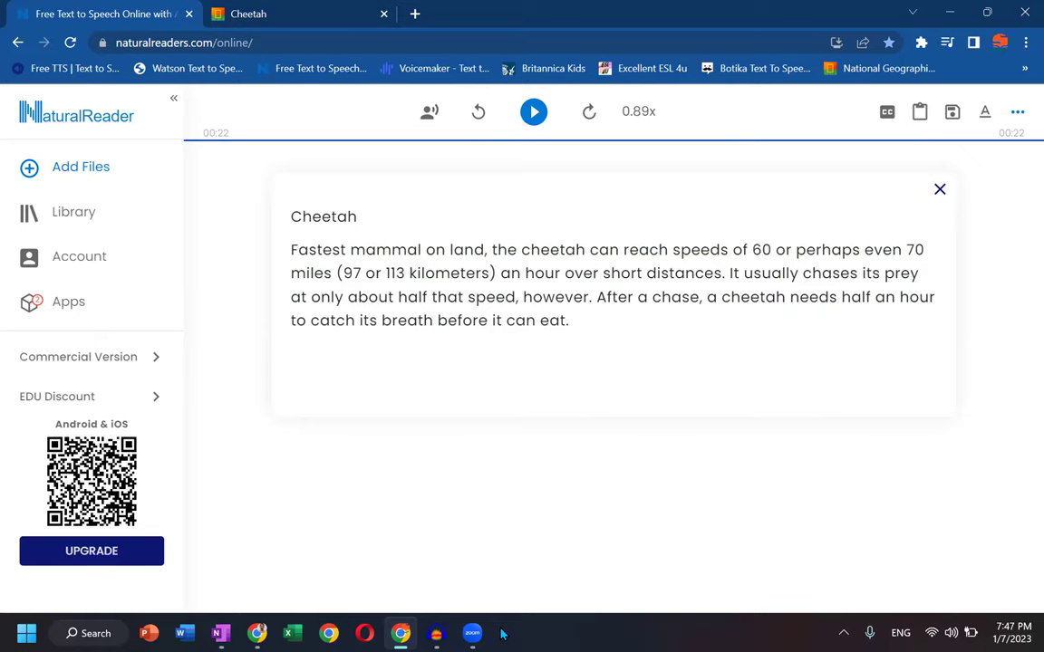
# Switch to the other Chrome window
pyautogui.click(255, 636)
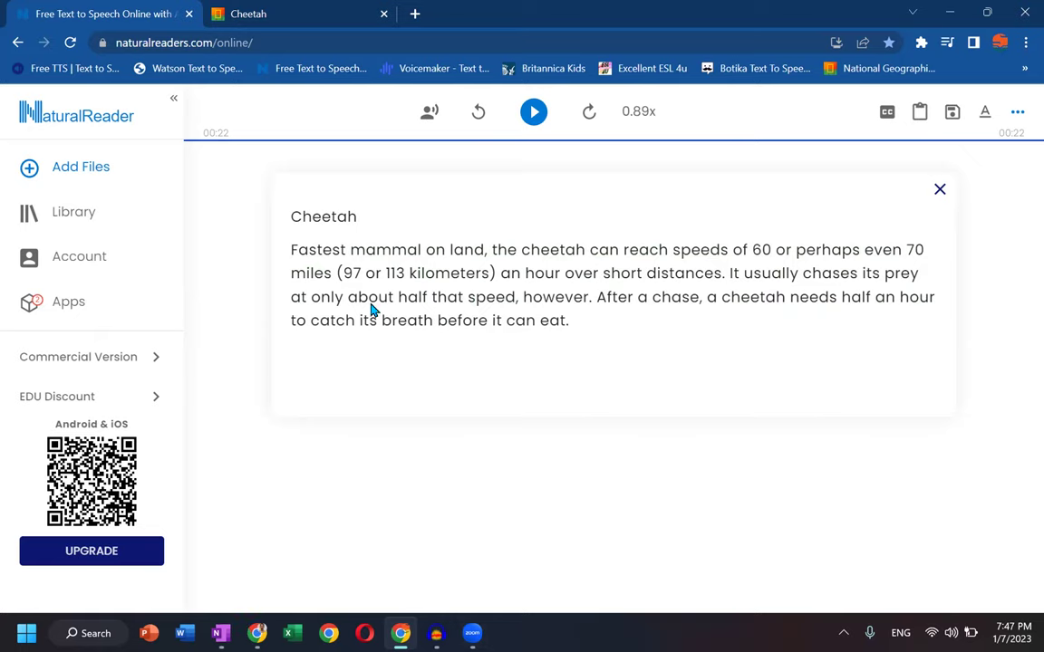